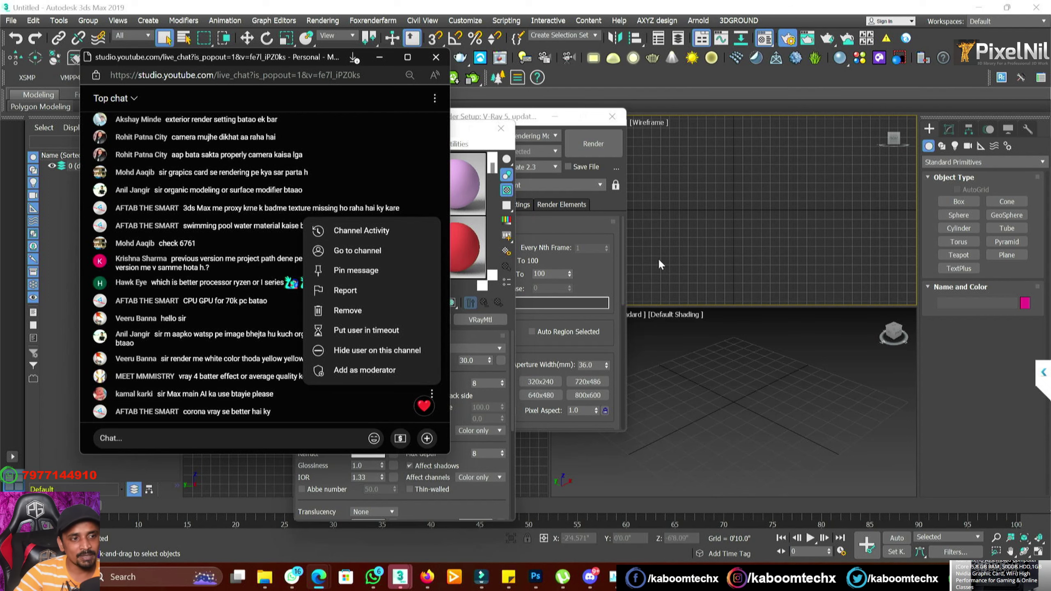
- Dismiss the YouTube Studio live chat popup by clicking the 3ds Max window behind it
click(523, 174)
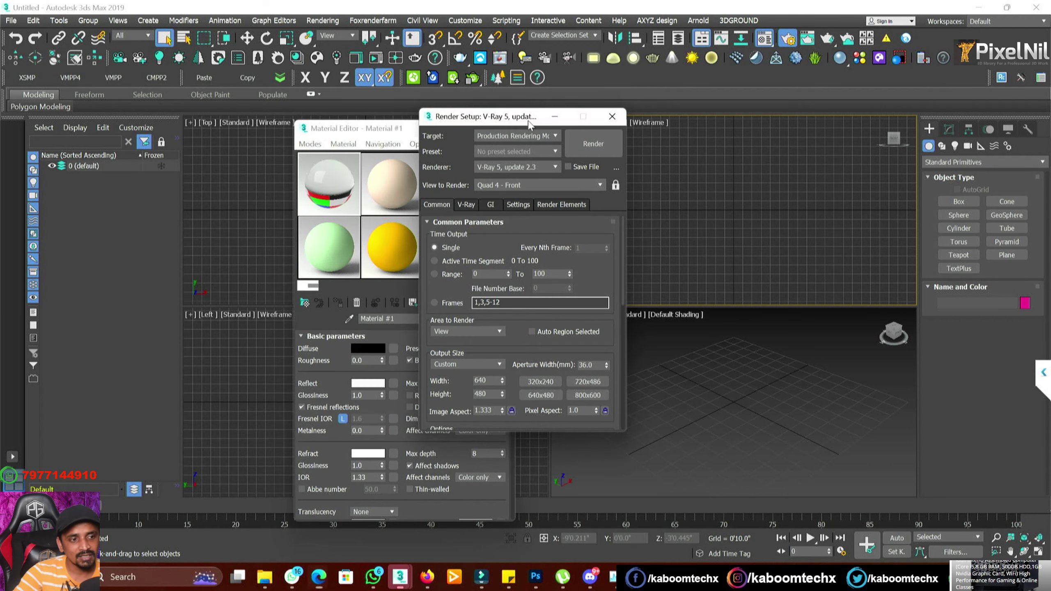
- Confirm V-Ray 5 stays the renderer, minimize Render Setup, and bring Photoshop forward
click(522, 167)
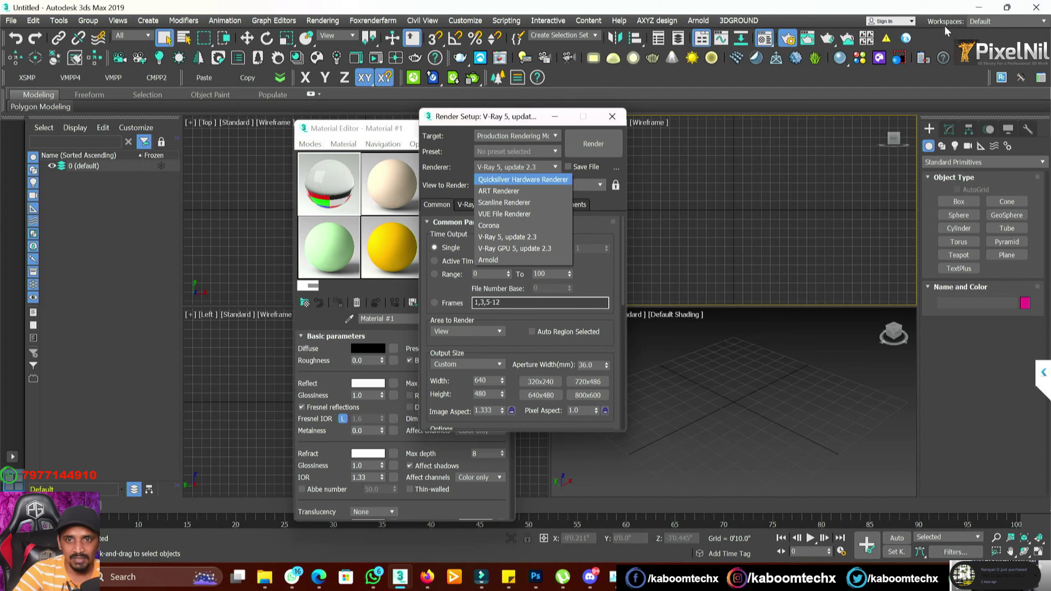
click(981, 10)
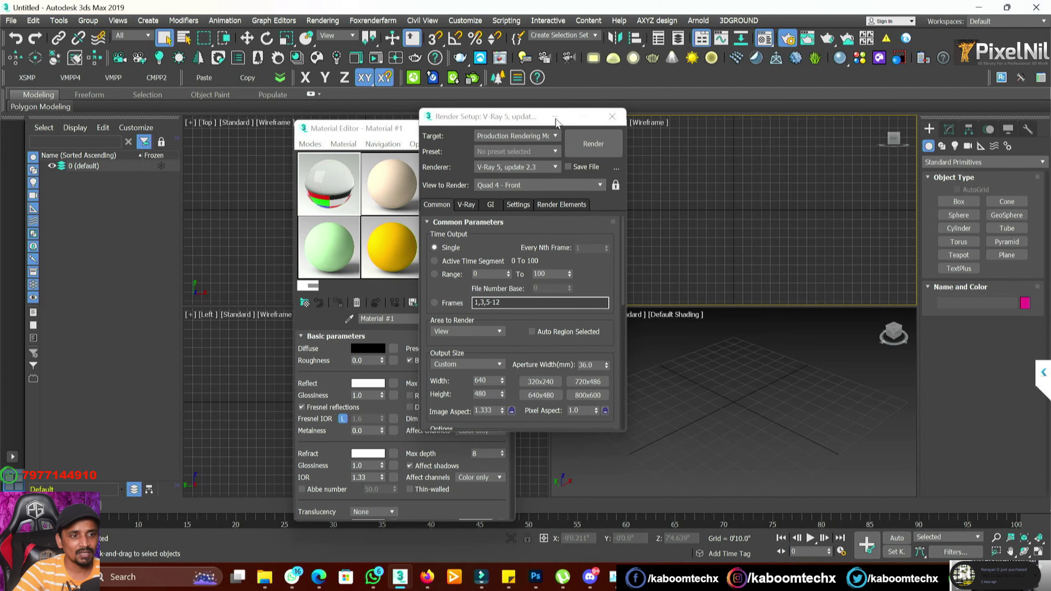
click(555, 117)
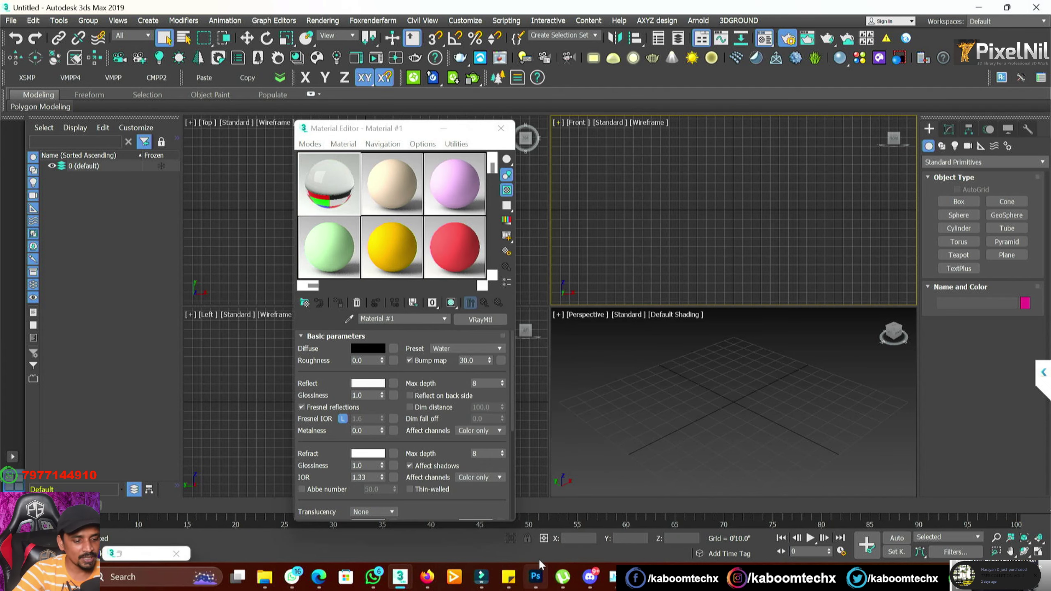
click(536, 577)
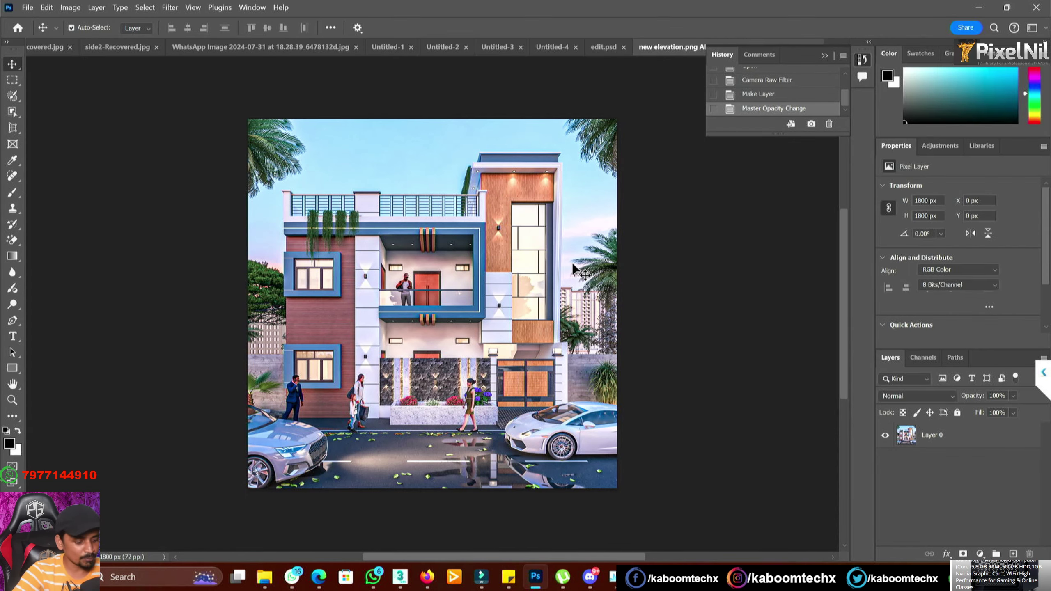
- Zoom and pan into the house elevation so the walkers show, with Layer 0 selected
key(ctrl+0)
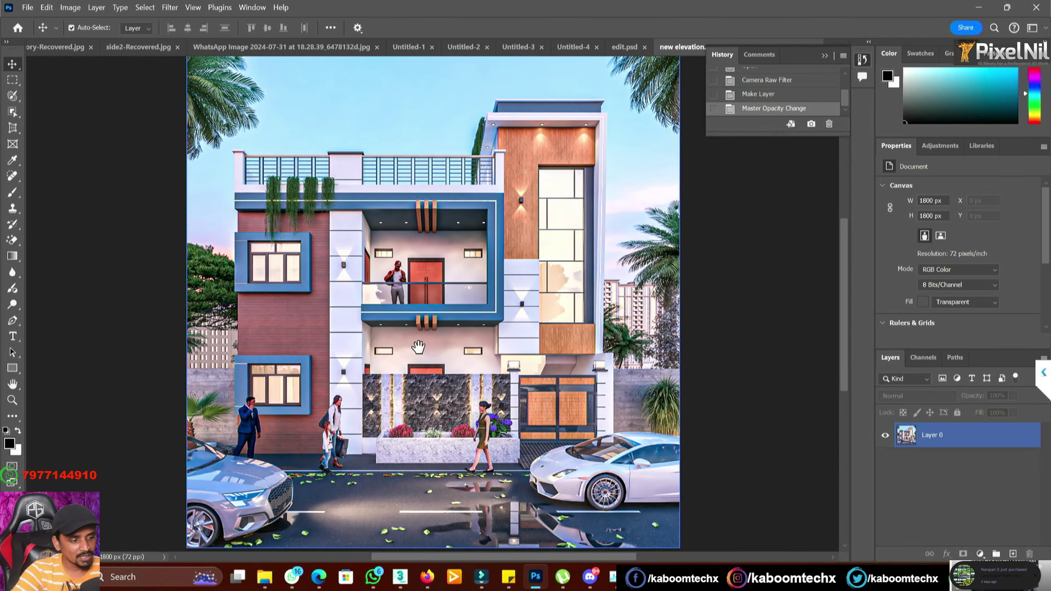
key(ctrl+plus)
key(ctrl+plus)
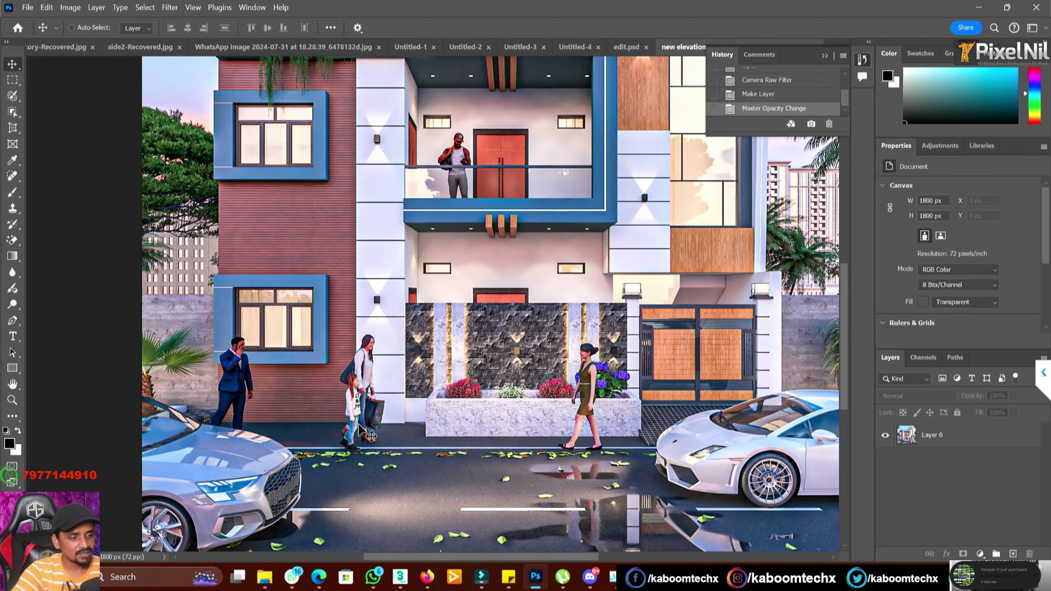
scroll(434, 337, left, 3)
scroll(447, 335, down, 1)
click(452, 339)
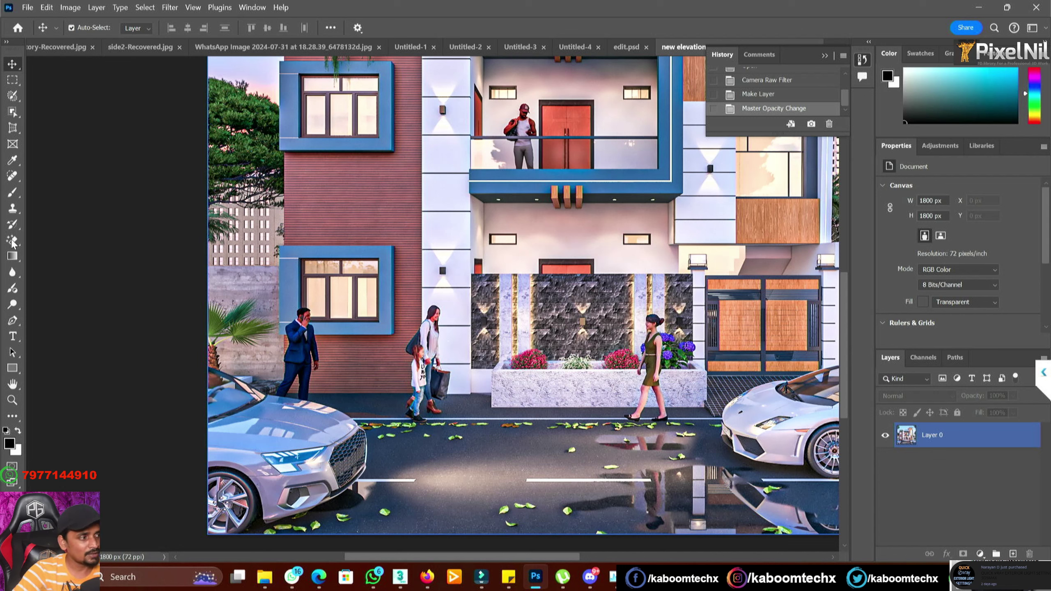
- Draw a Rectangular Marquee around the walking woman and child, redoing the first attempt
click(12, 80)
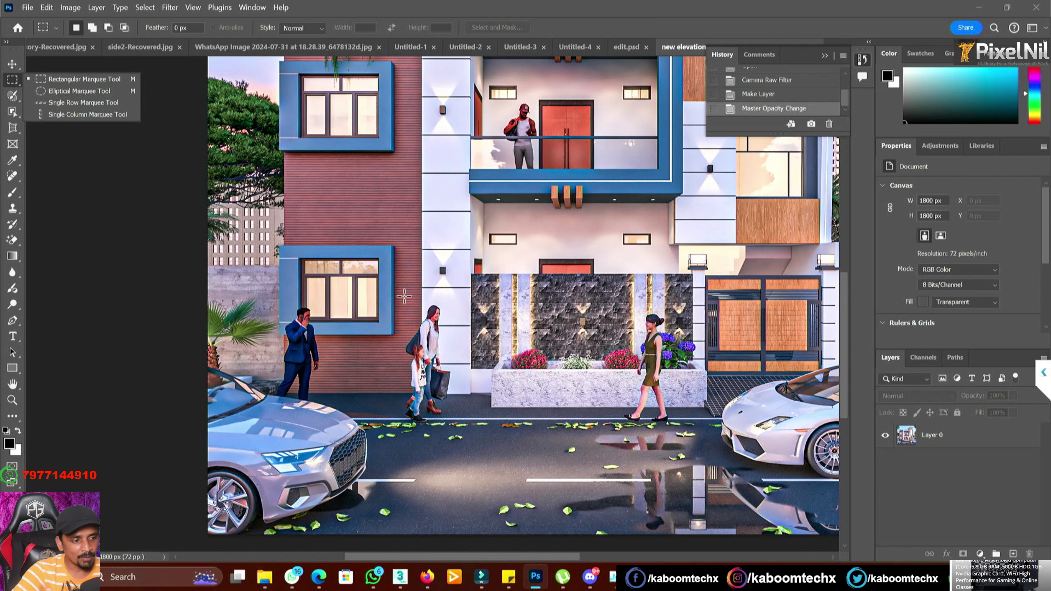
drag(402, 296, 442, 389)
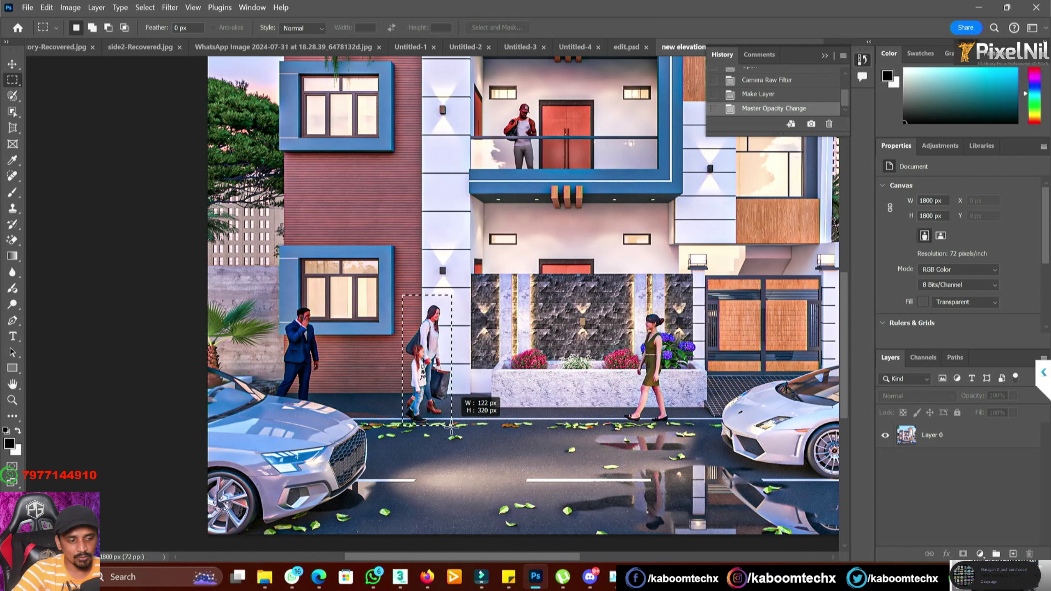
click(455, 427)
drag(455, 426, 456, 432)
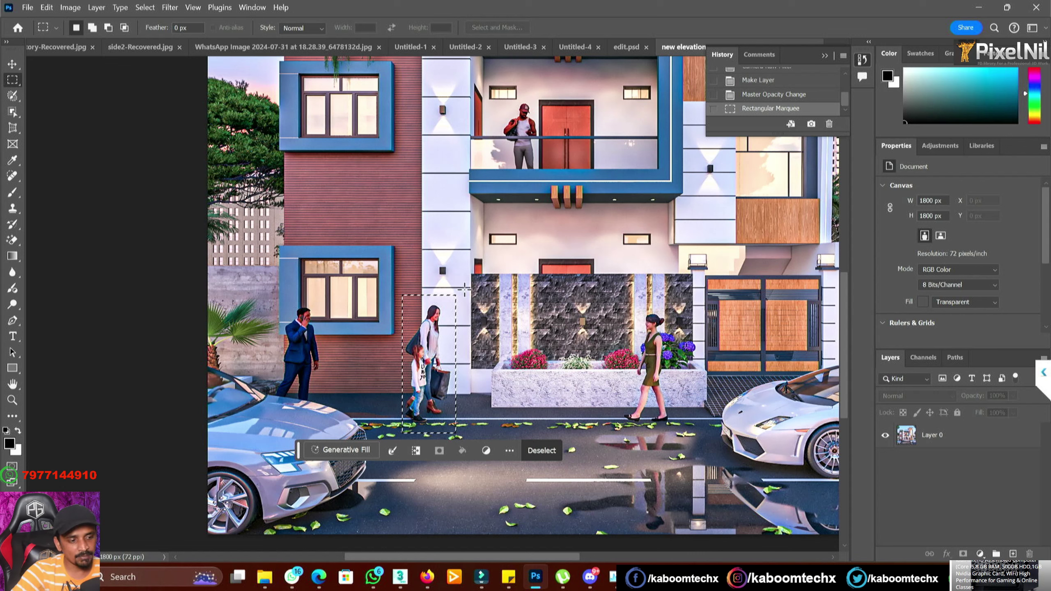
- Run Generative Fill with an empty prompt to erase the woman and child
click(342, 452)
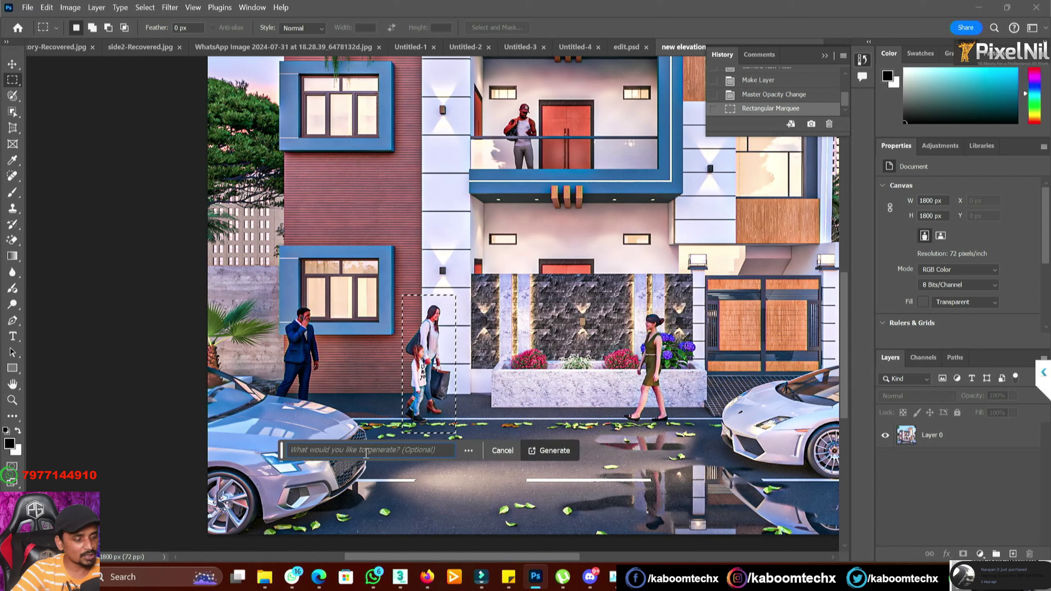
drag(437, 451, 203, 446)
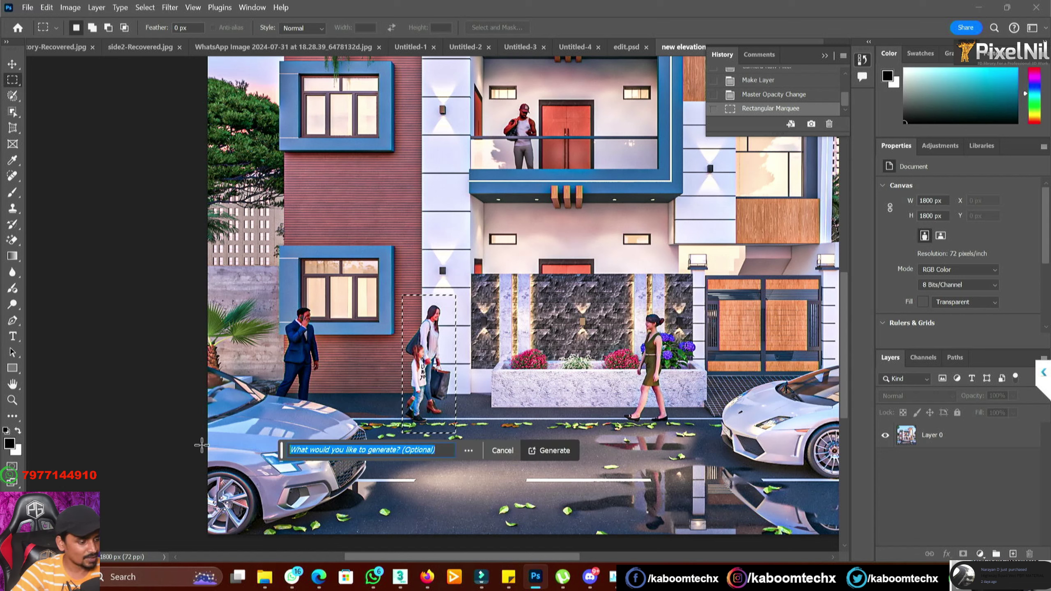
click(555, 451)
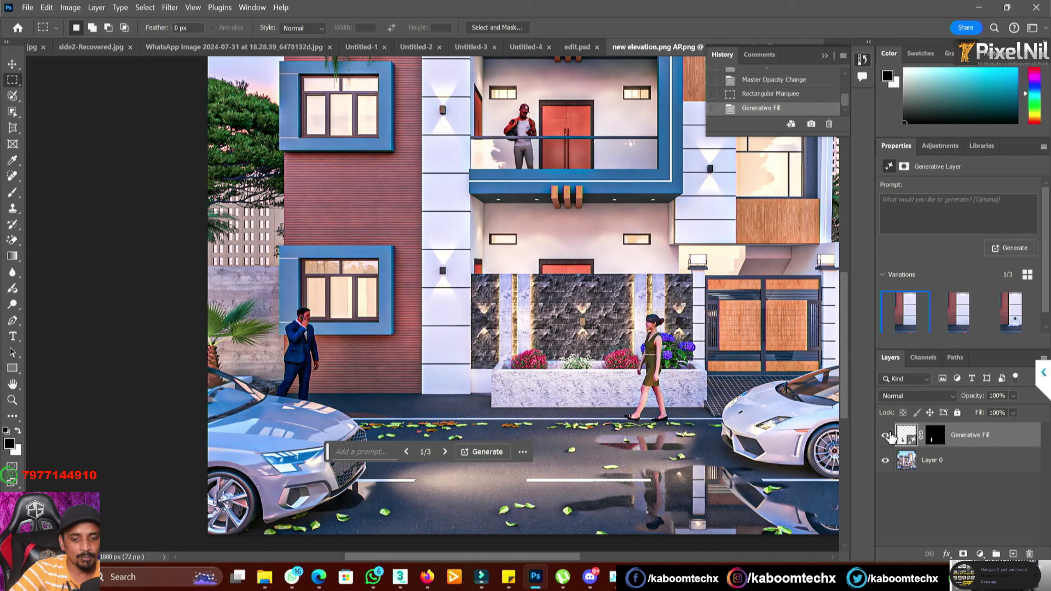
- Toggle the Generative Fill layer's visibility to compare the render with and without the people
click(885, 434)
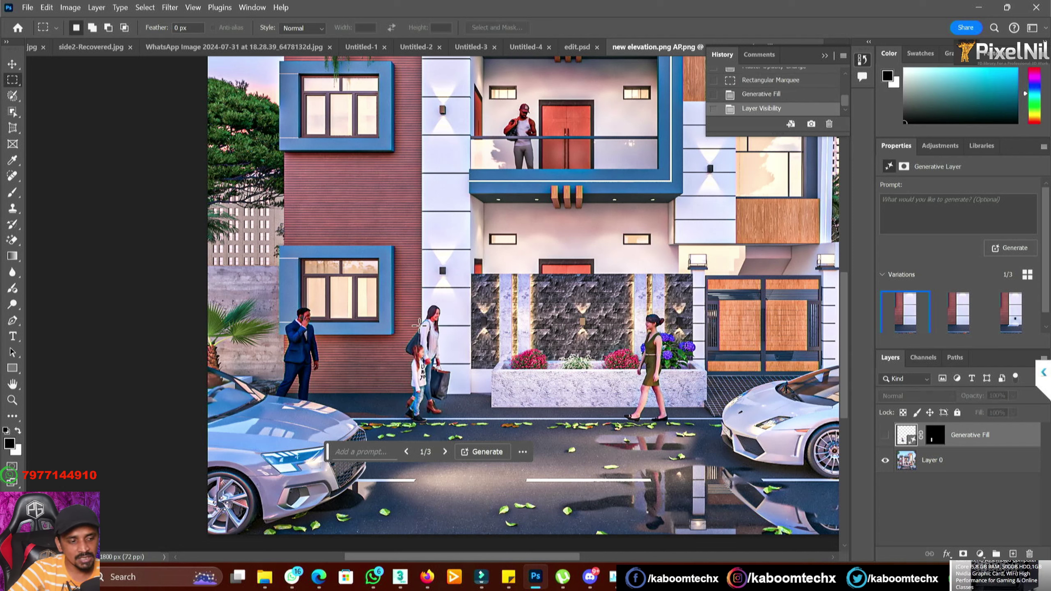
scroll(444, 326, up, 1)
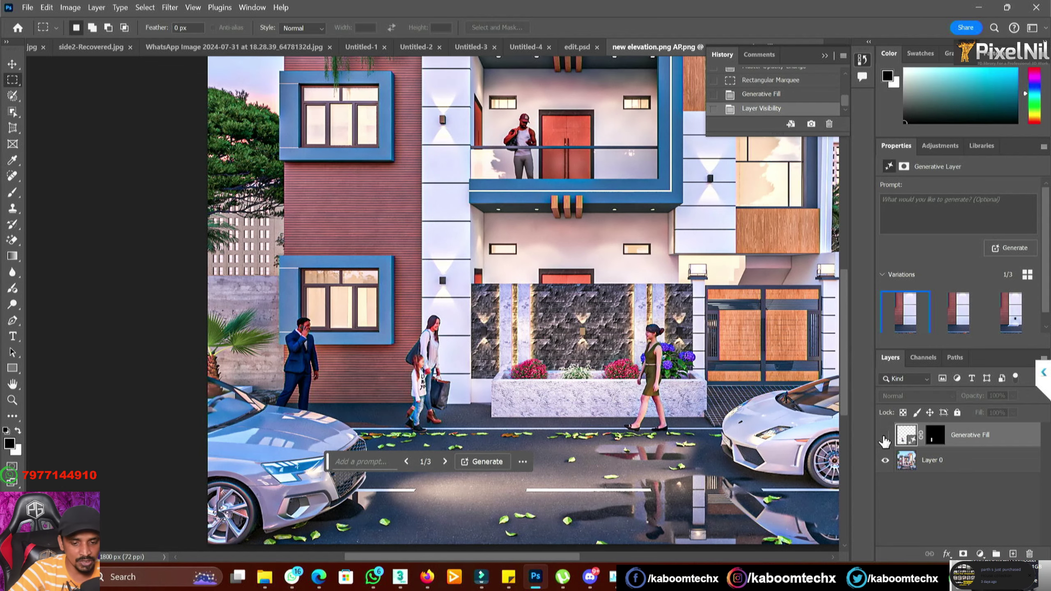
click(886, 434)
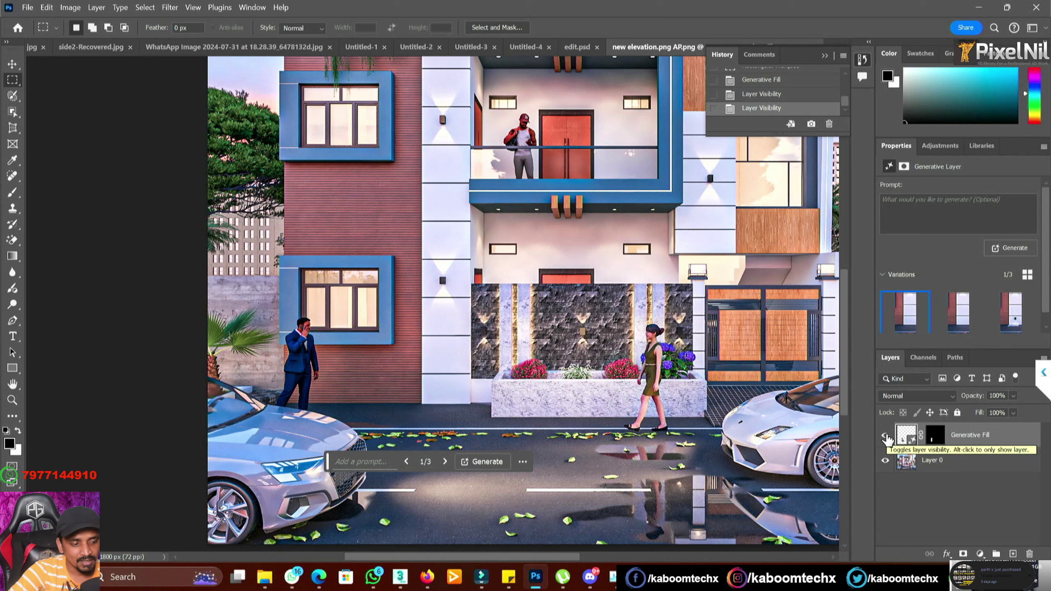
click(885, 435)
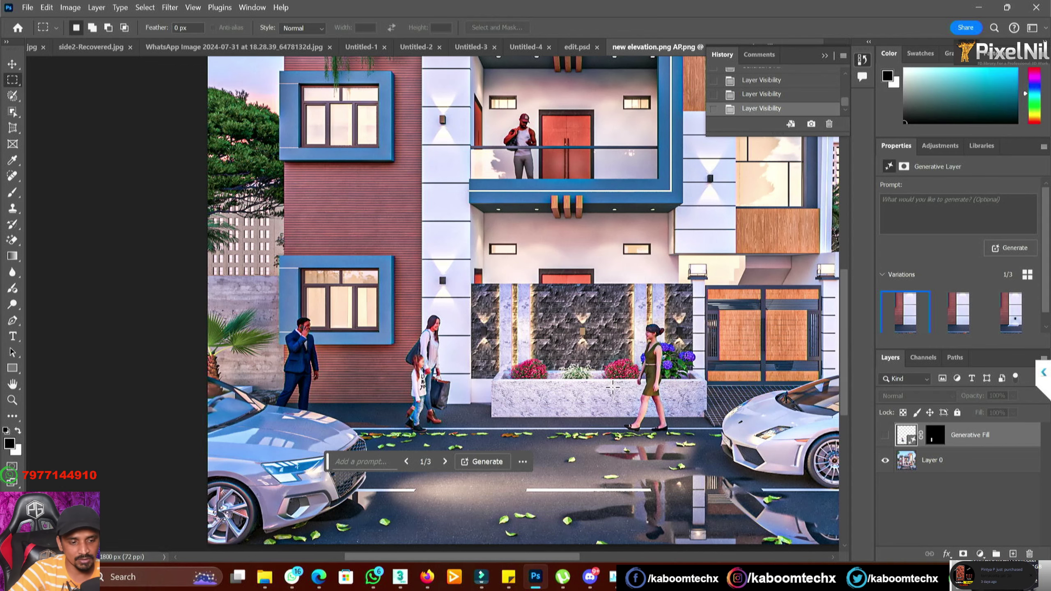
- Zoom to the front planter and select a strip along its top edge
key(ctrl+plus)
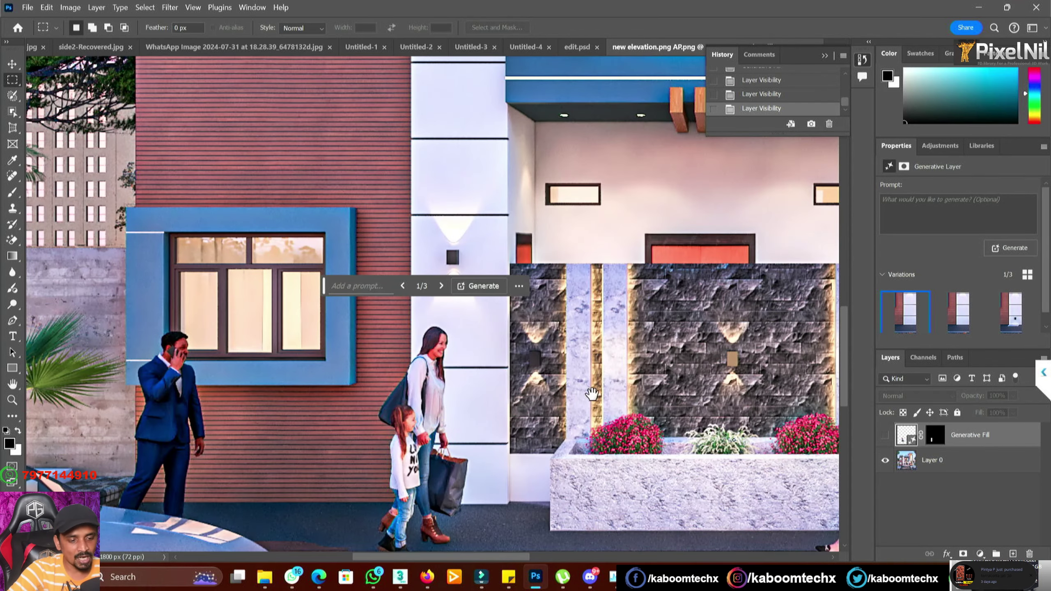
drag(508, 346, 259, 285)
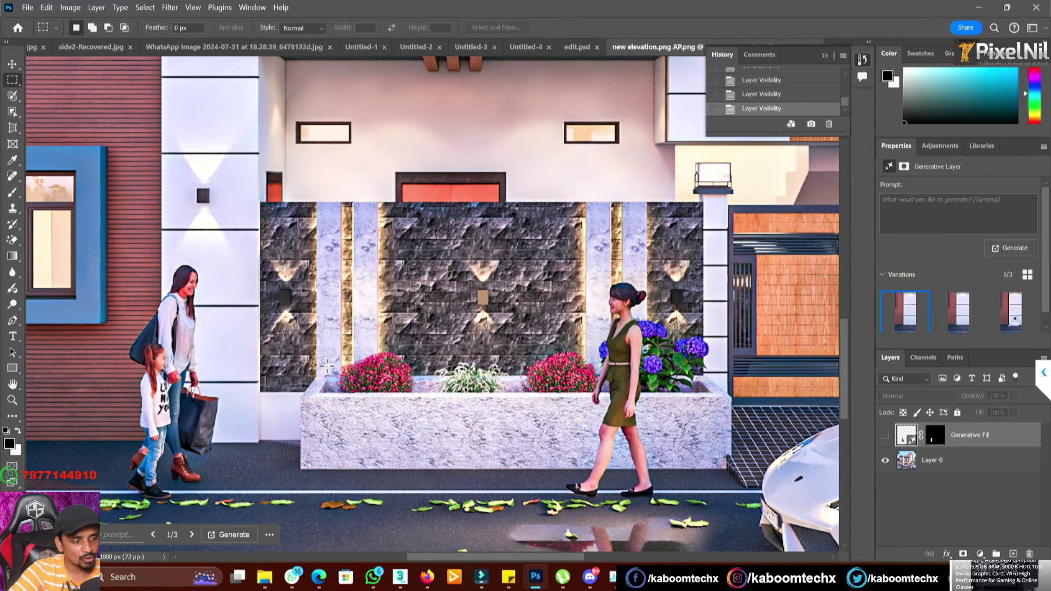
drag(323, 363, 584, 392)
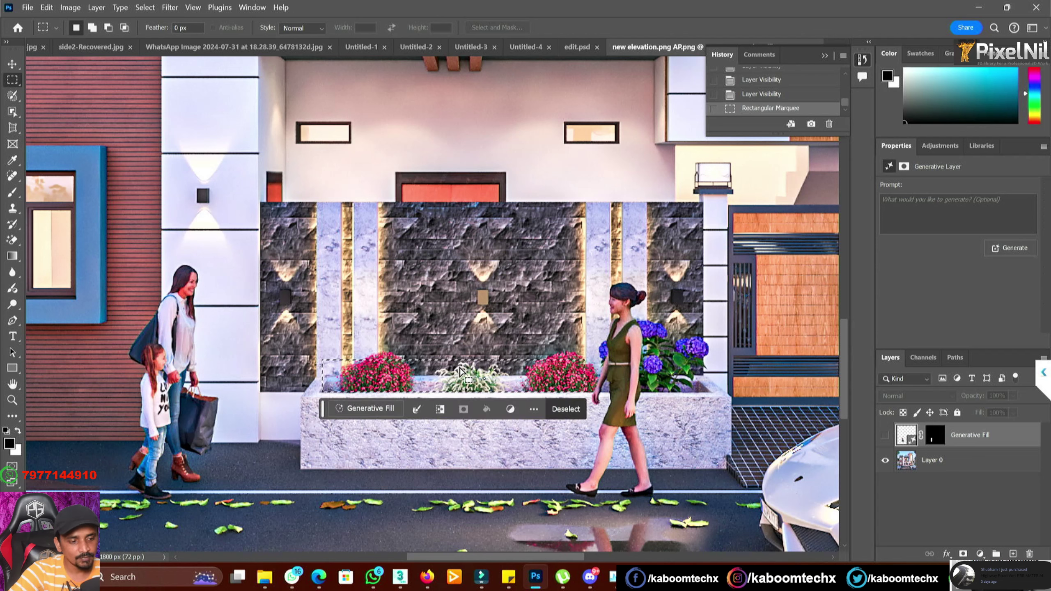
- Generate a fill over the planter selection using the prompt 'increase plants'
click(383, 411)
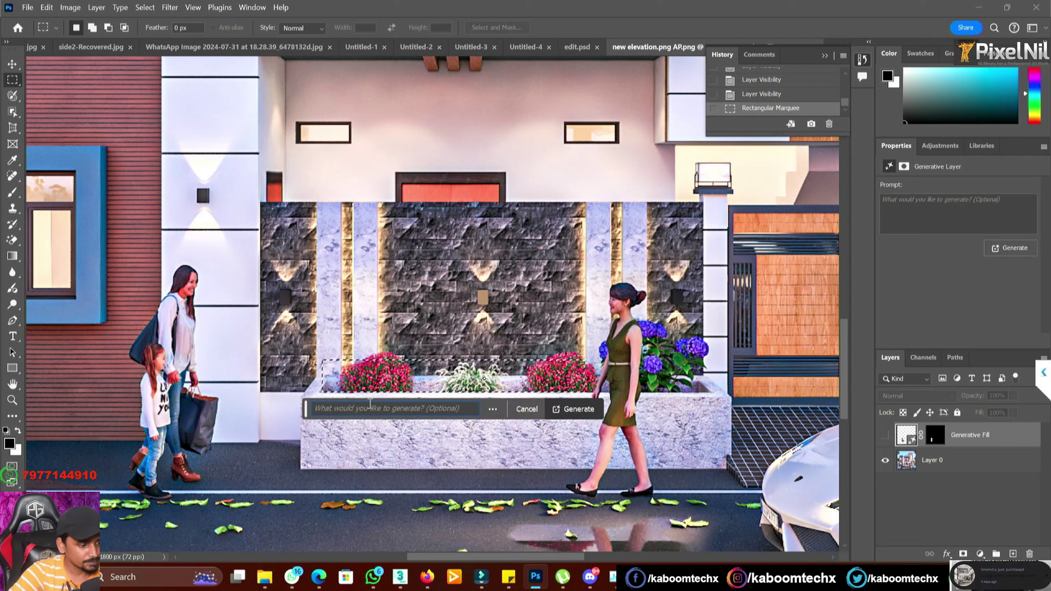
text(increase)
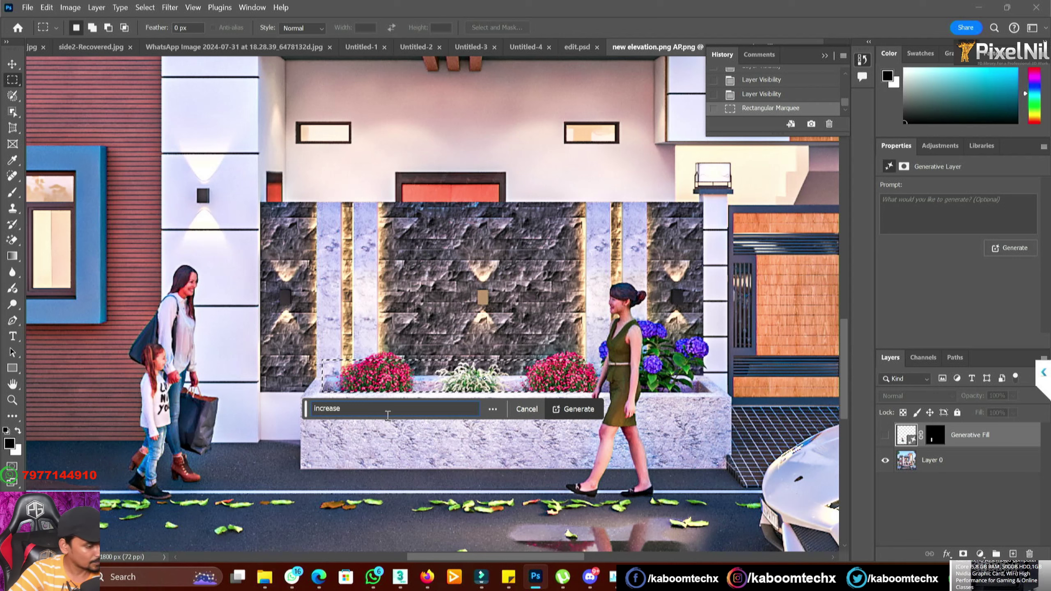
text( p)
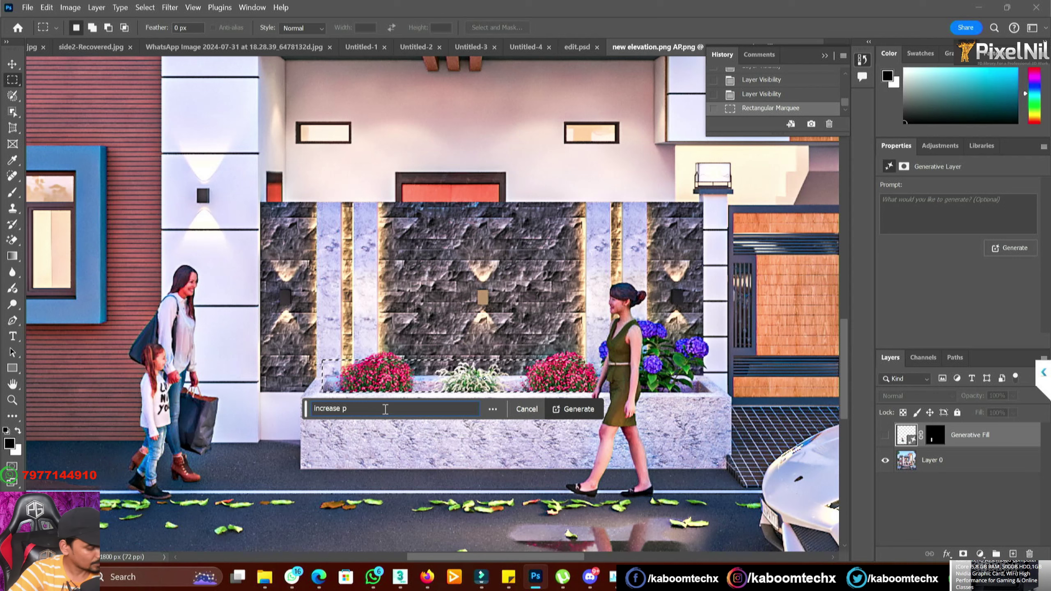
text(lants)
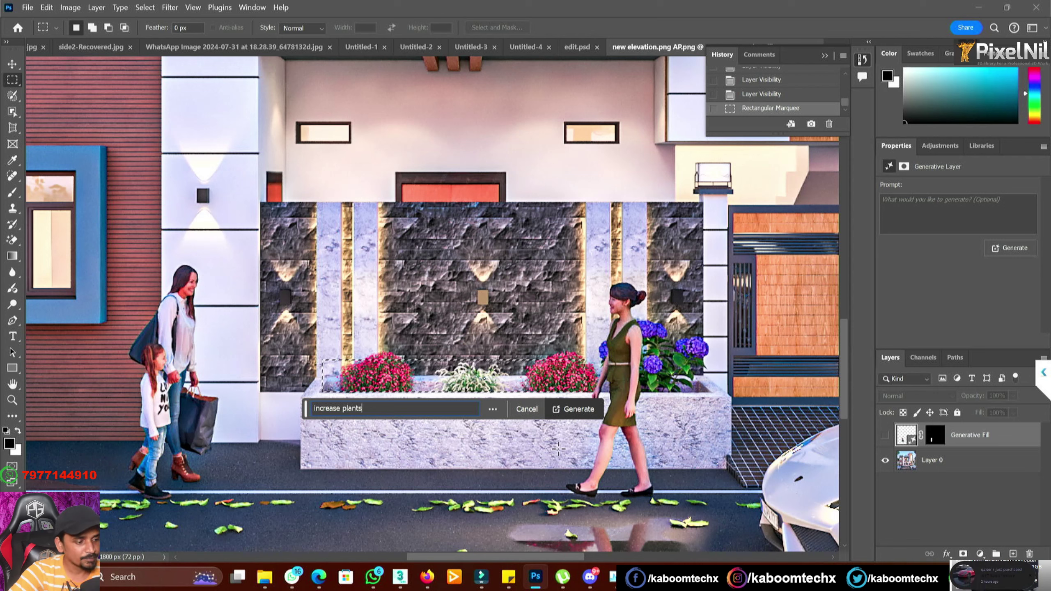
click(580, 412)
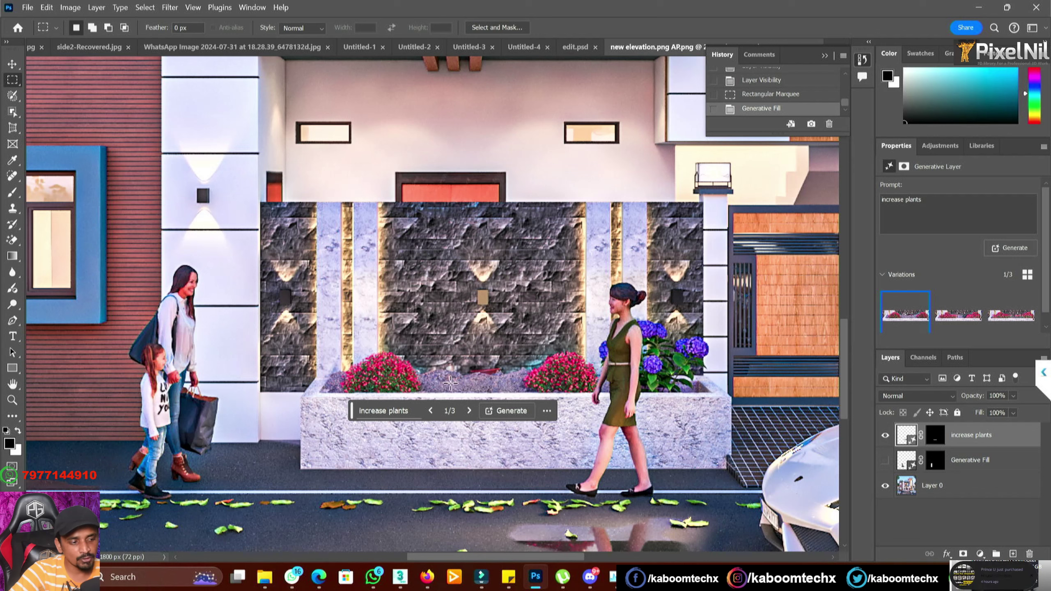
- Preview variations 2 and 3, generate three more, and view the next new variation
click(469, 414)
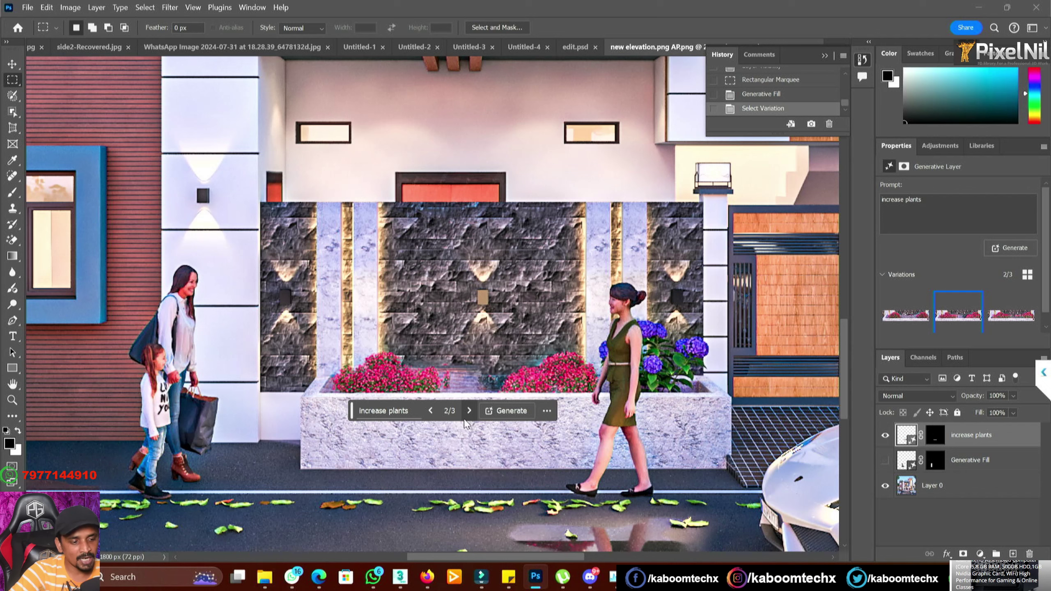
click(470, 410)
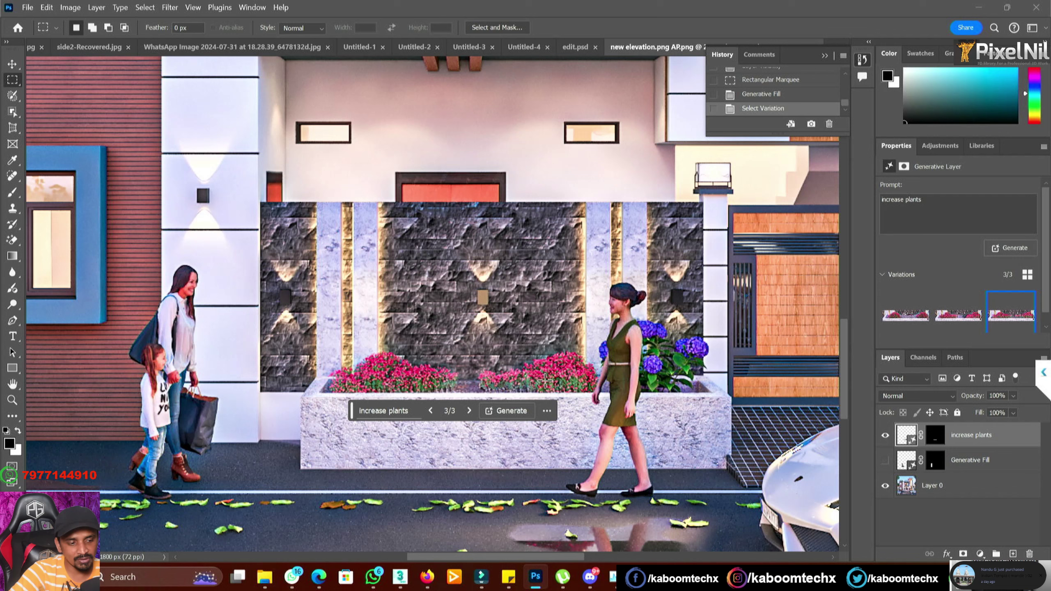
click(516, 414)
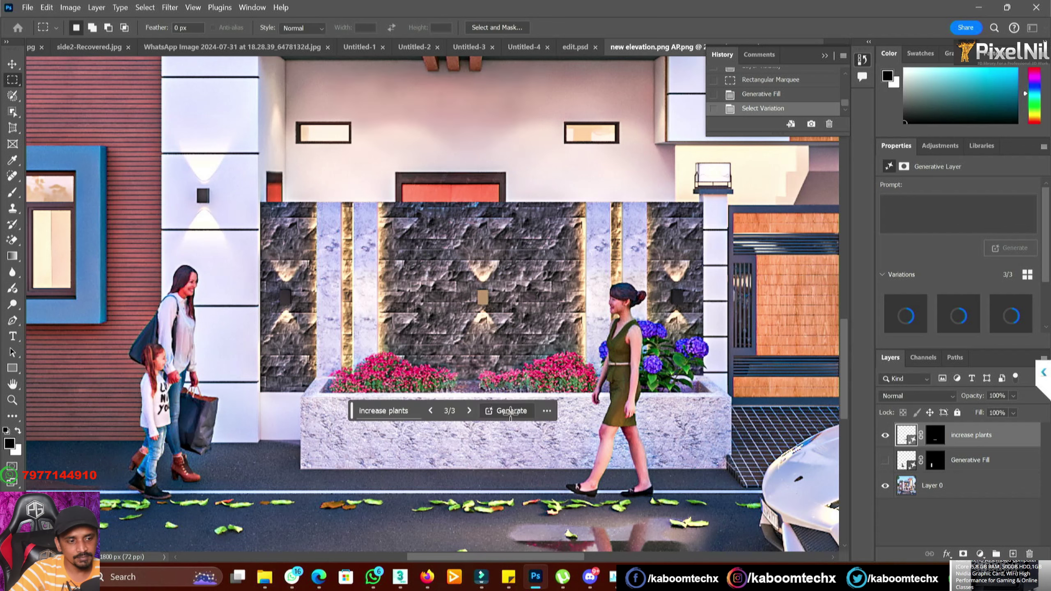
click(469, 411)
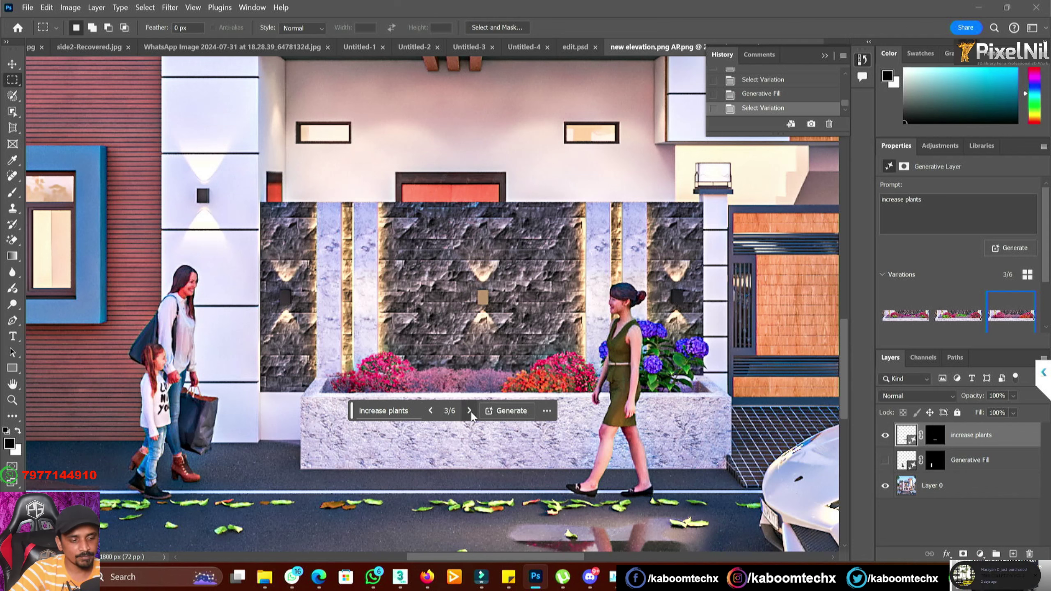
- Step back to variation 2/6 with red flowers and greenery in the planter
click(432, 414)
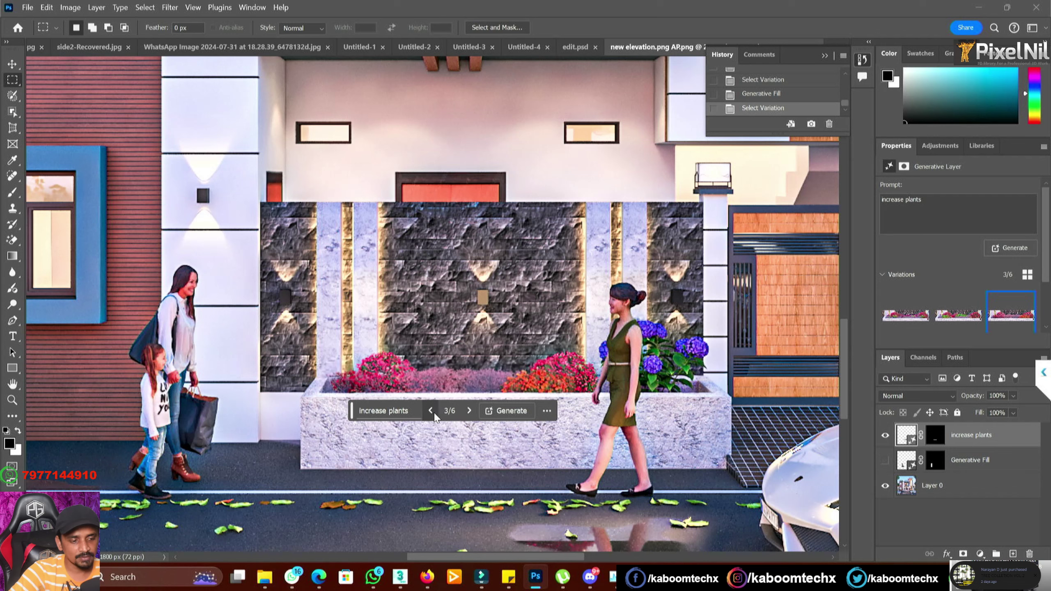
click(431, 411)
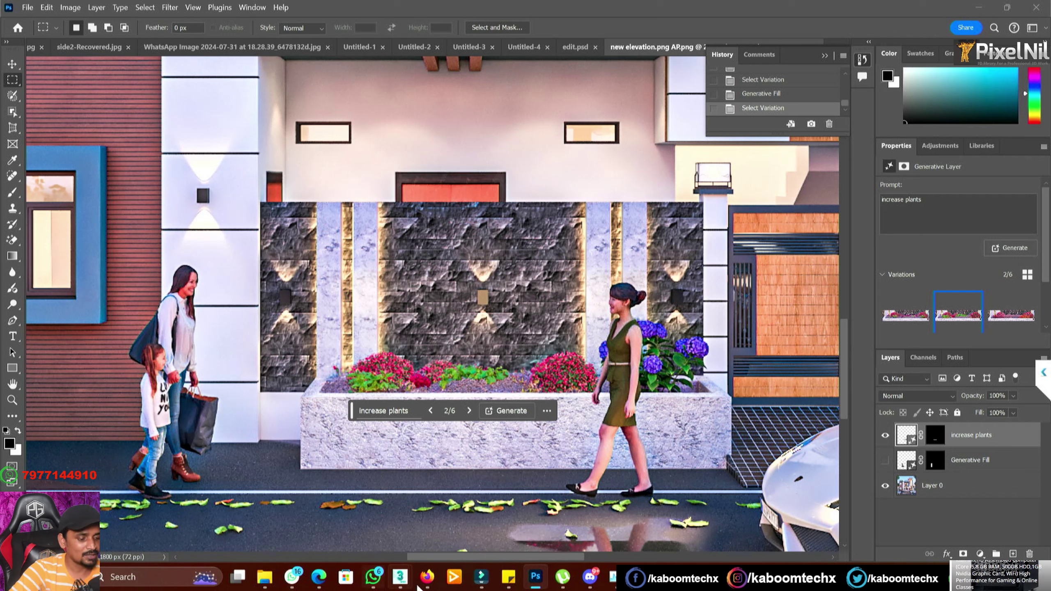
mouse_move(426, 578)
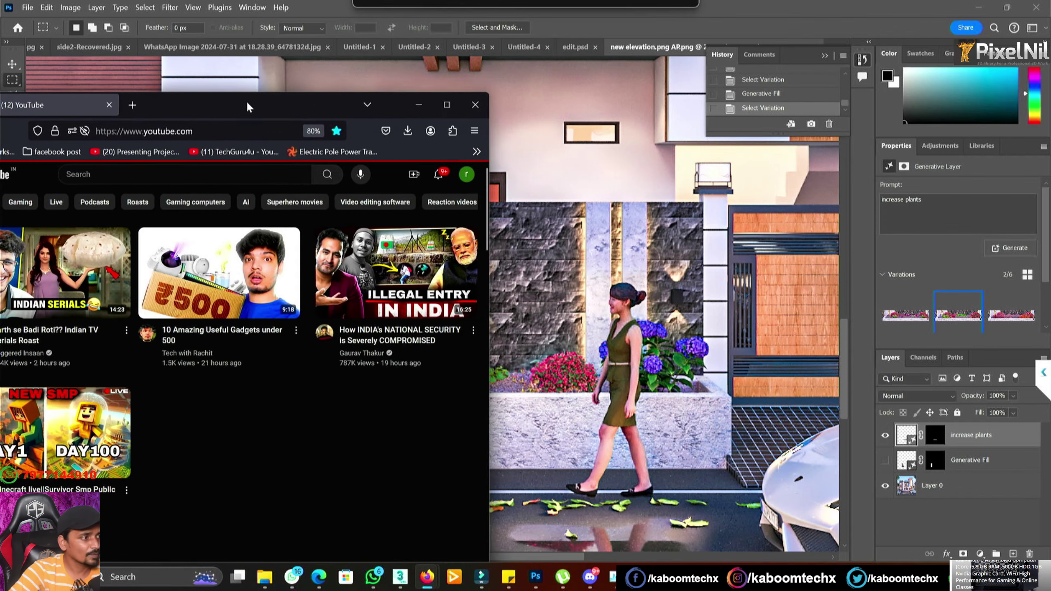
- Center the Firefox window, open the SAWAAL JAWAAB live class video, and scroll to its description
drag(246, 100, 510, 102)
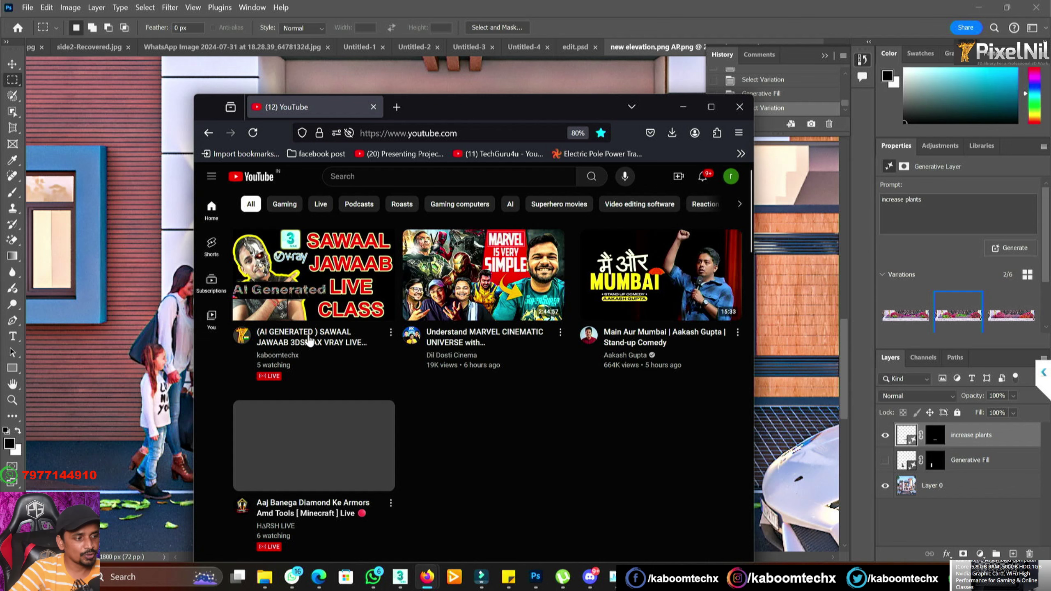
click(373, 370)
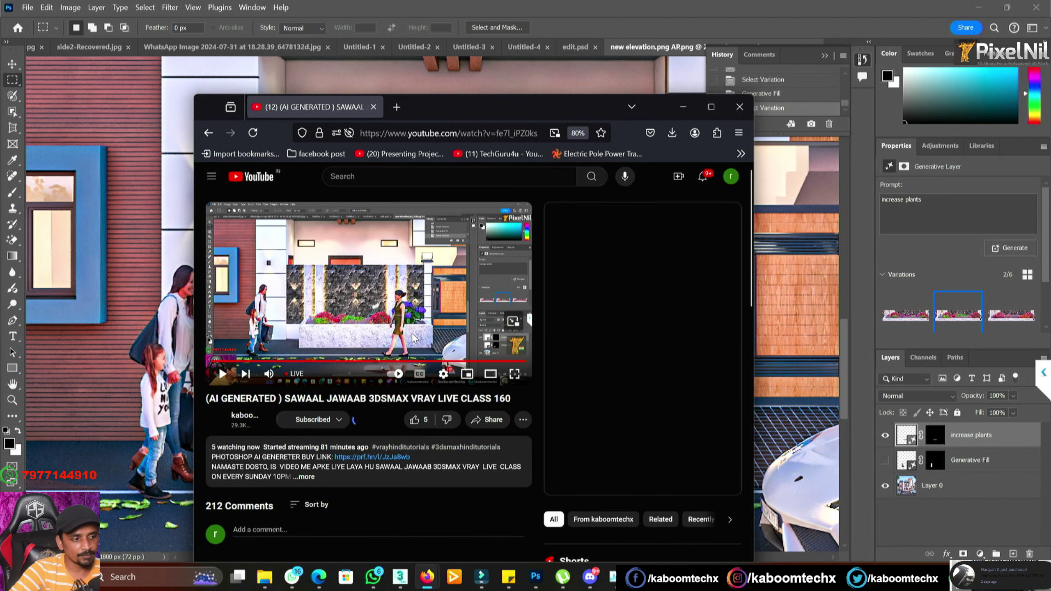
scroll(411, 330, down, 3)
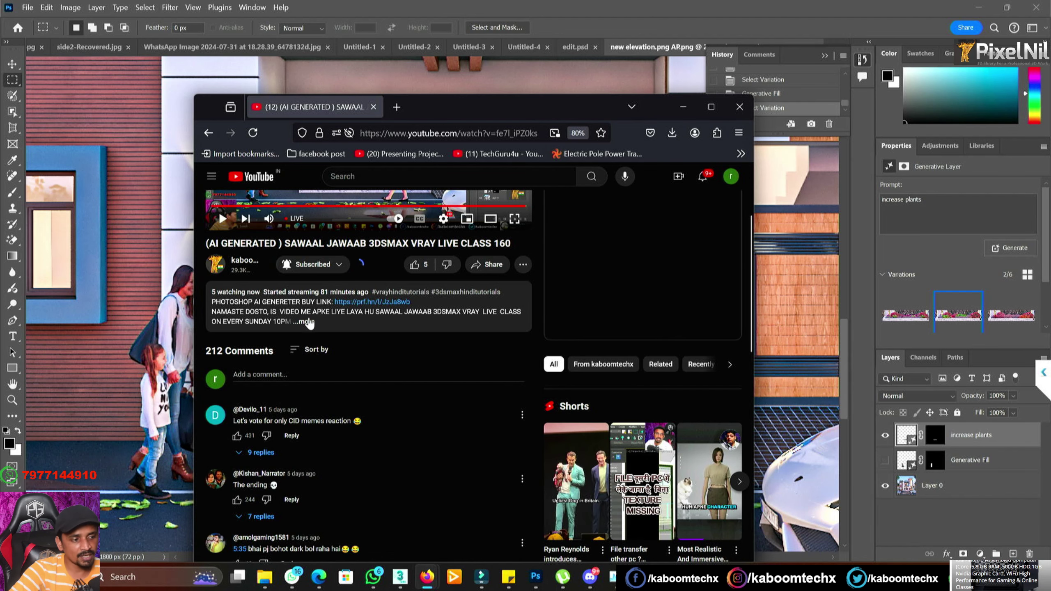
- Follow the Photoshop buy link to Adobe's plans page and scroll to the Photography card
click(374, 303)
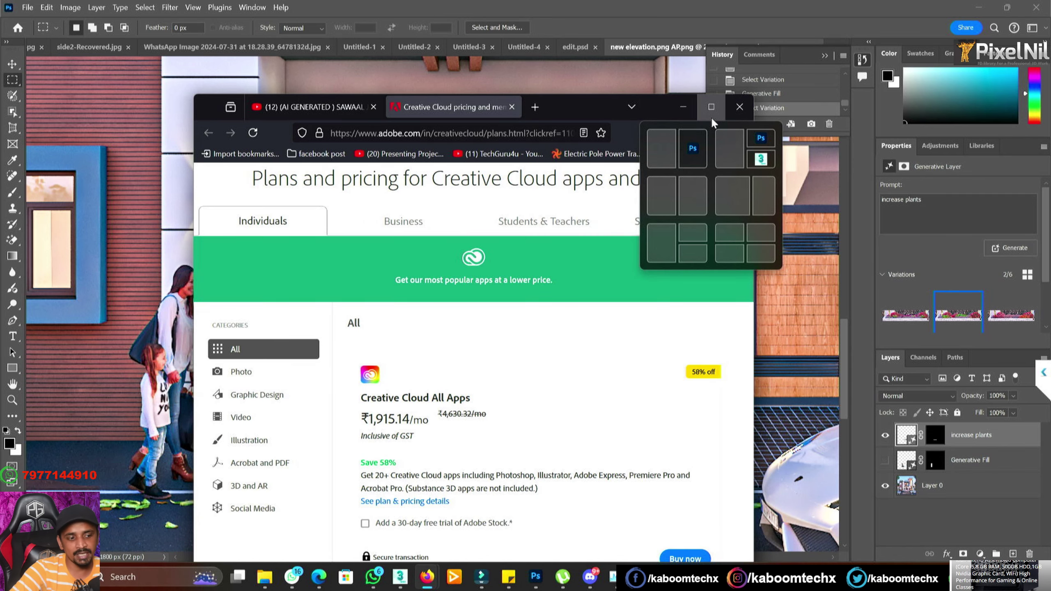
scroll(583, 345, down, 5)
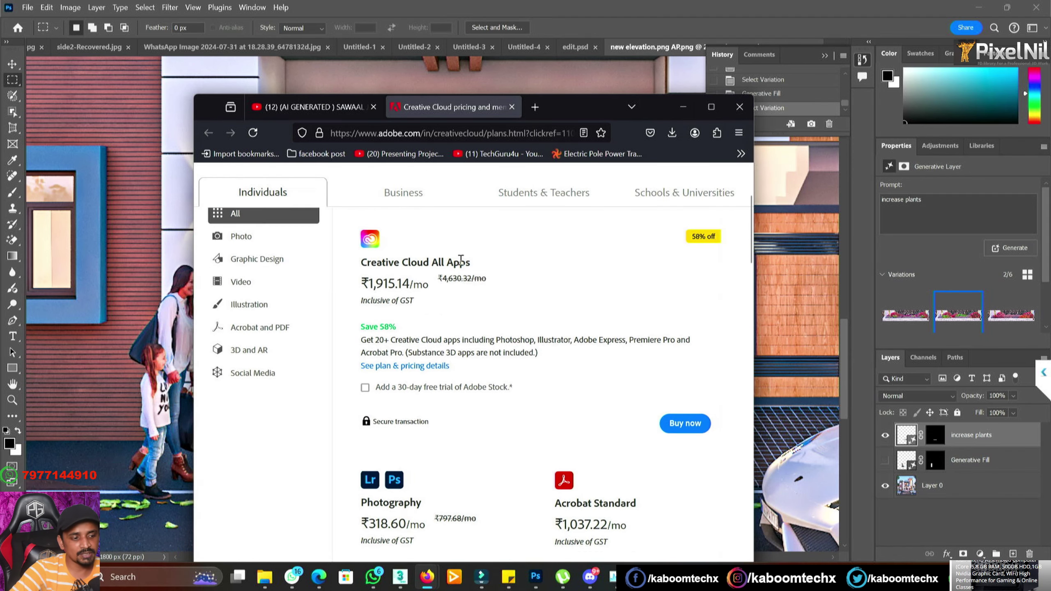
scroll(358, 316, up, 3)
scroll(399, 335, down, 3)
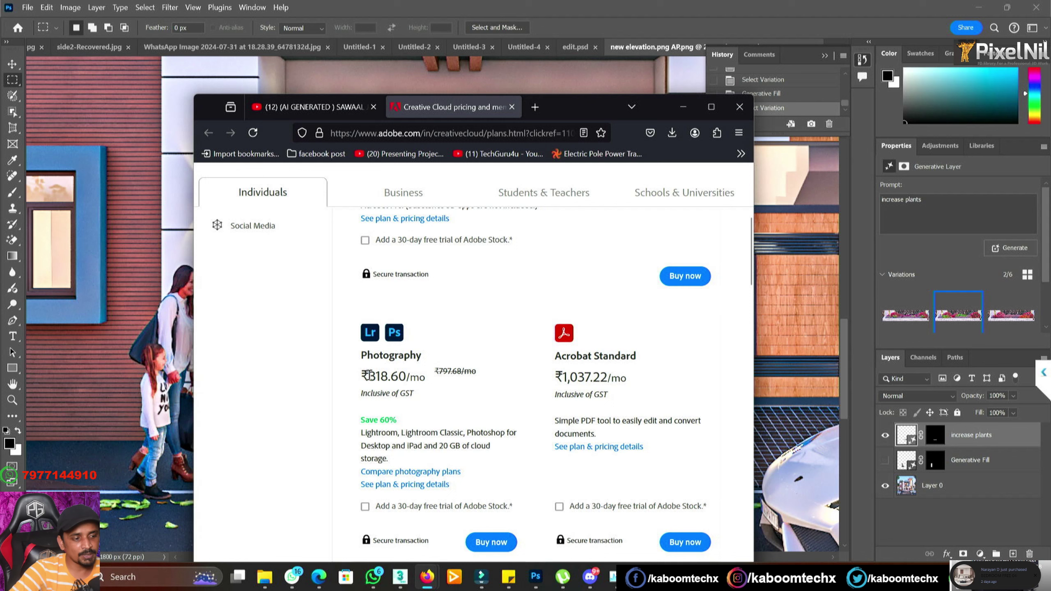
- Highlight the Photography plan's ₹318.60 monthly price and its struck-out original price
mouse_move(368, 376)
mouse_down()
mouse_move(400, 375)
mouse_move(411, 356)
mouse_up()
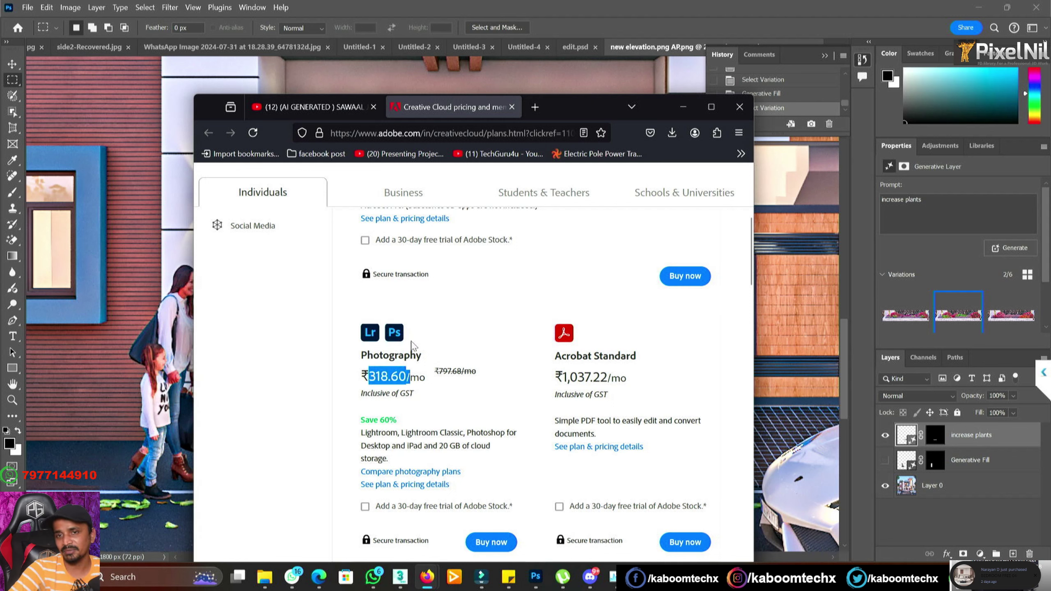
click(439, 374)
drag(440, 374, 454, 374)
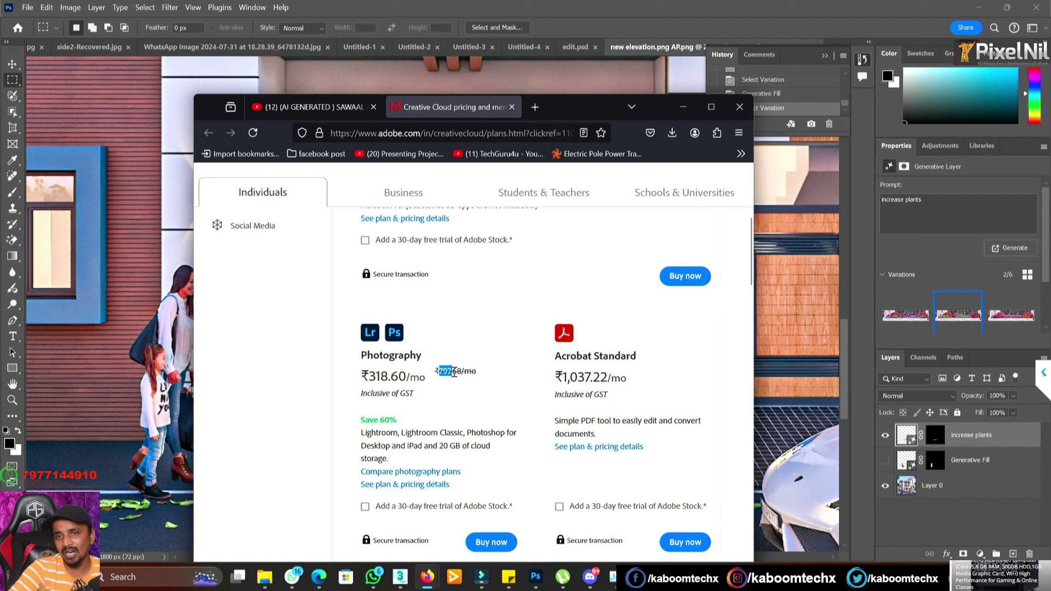
drag(369, 376, 386, 378)
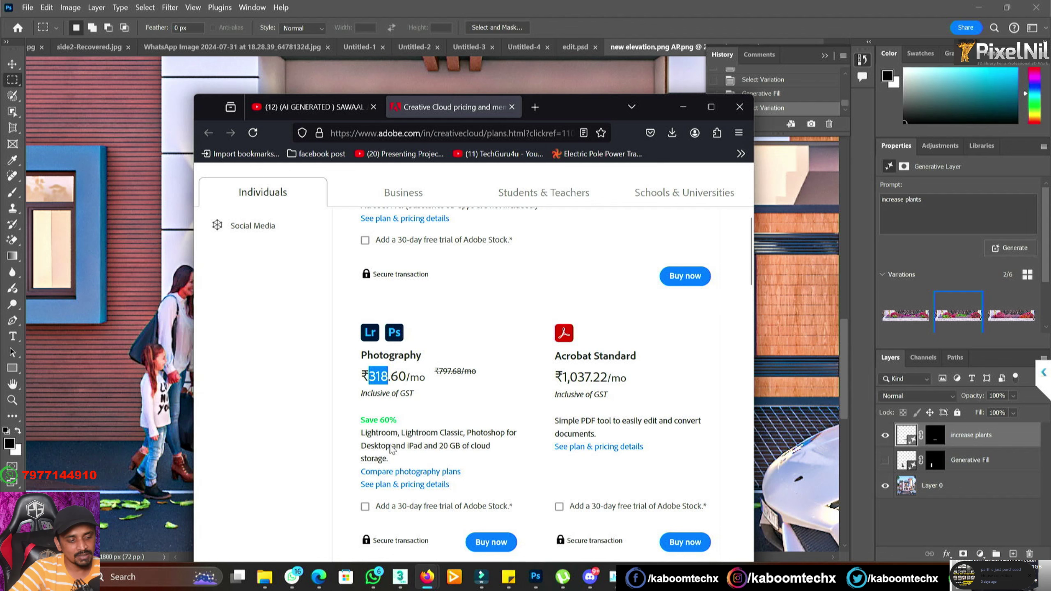
scroll(383, 341, down, 2)
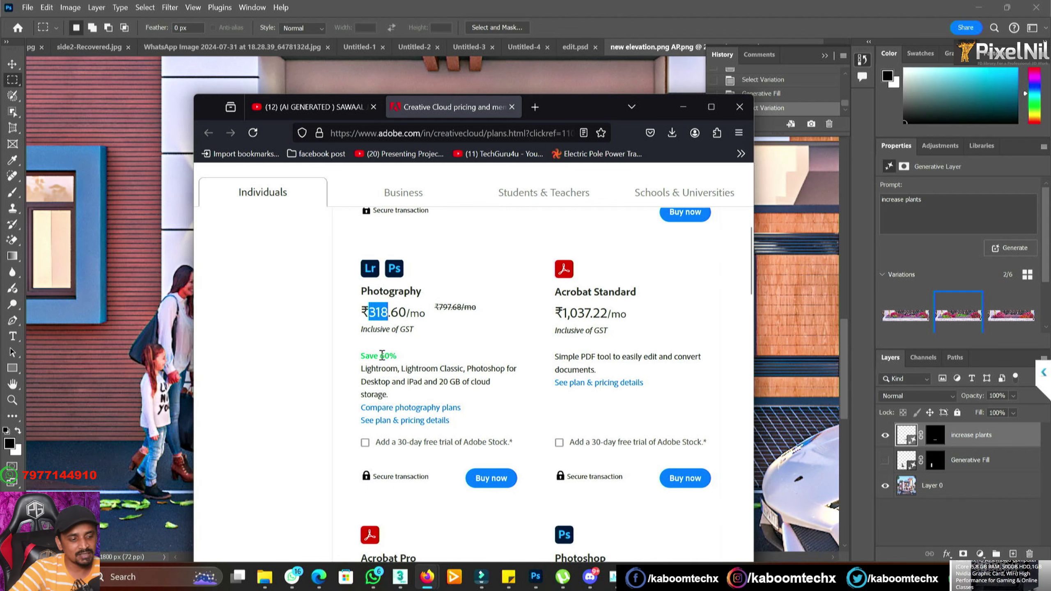
scroll(382, 355, down, 2)
scroll(401, 428, up, 3)
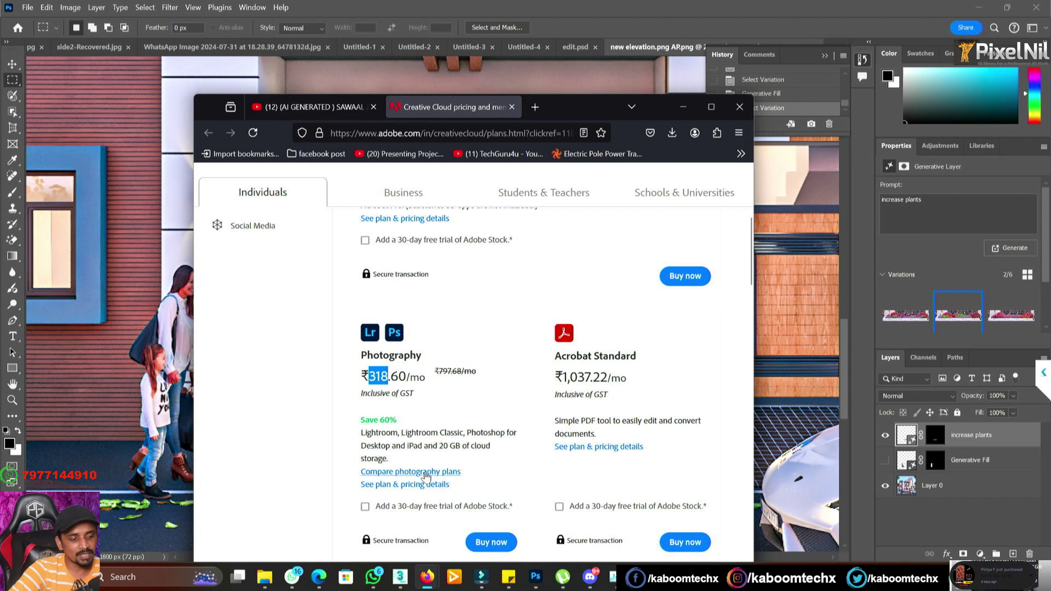
click(425, 472)
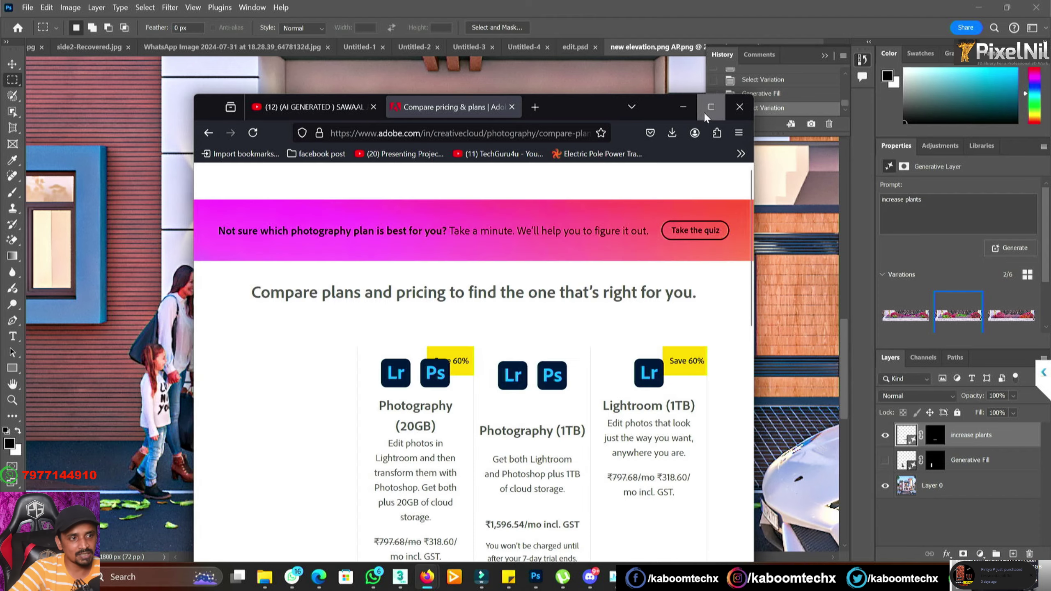
click(704, 113)
scroll(498, 373, down, 5)
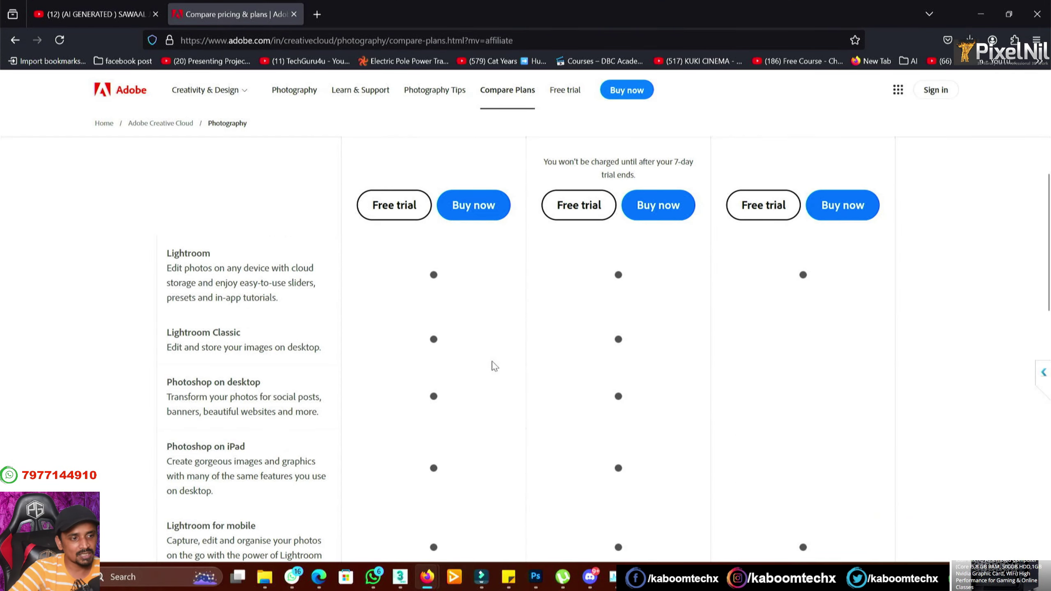
scroll(492, 356, up, 2)
scroll(490, 347, down, 8)
scroll(487, 344, up, 4)
scroll(455, 340, up, 1)
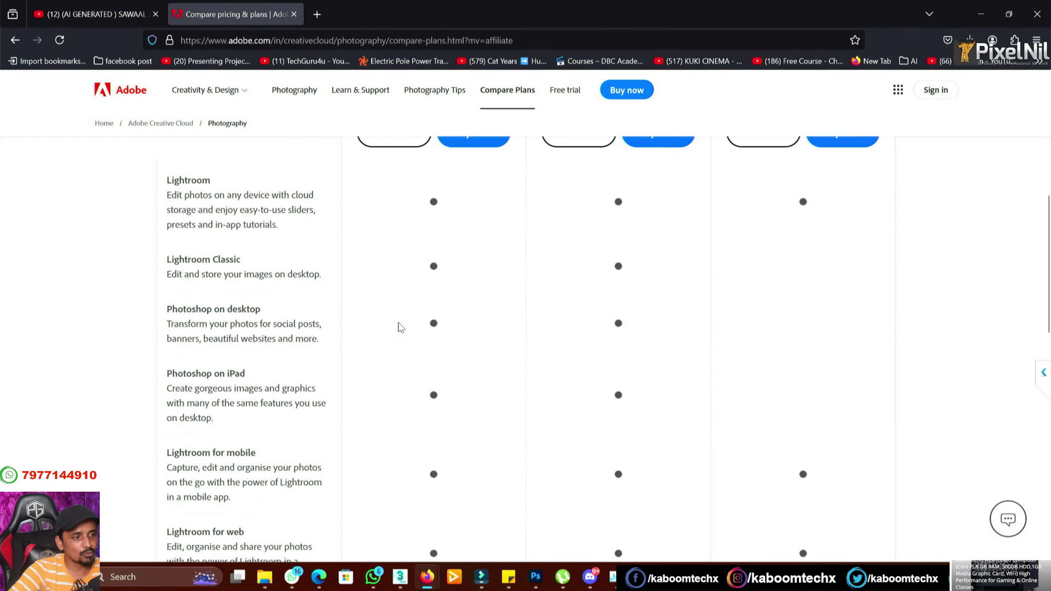
scroll(405, 331, up, 7)
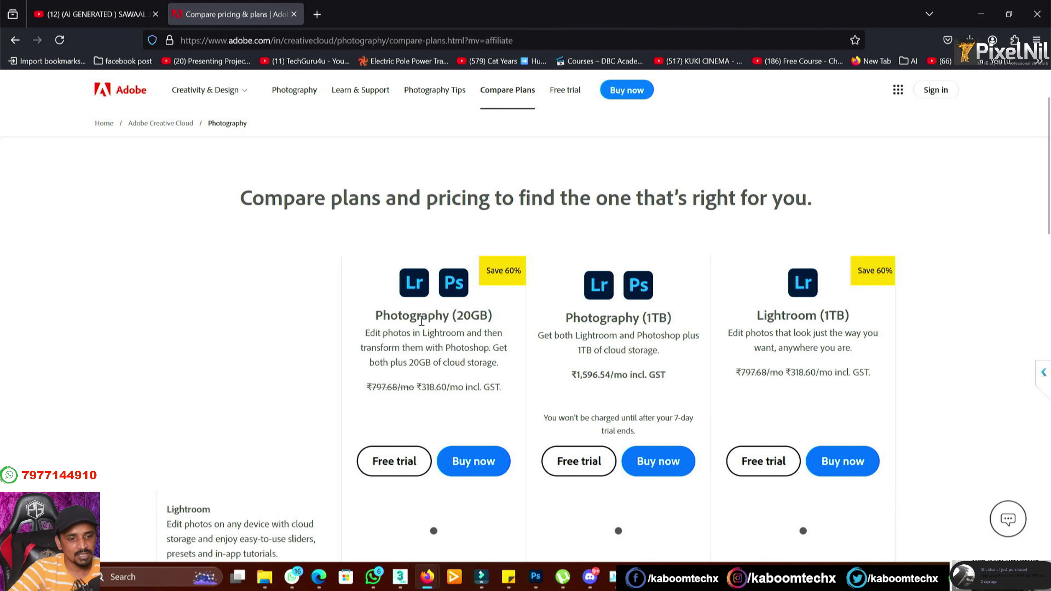
scroll(404, 334, down, 5)
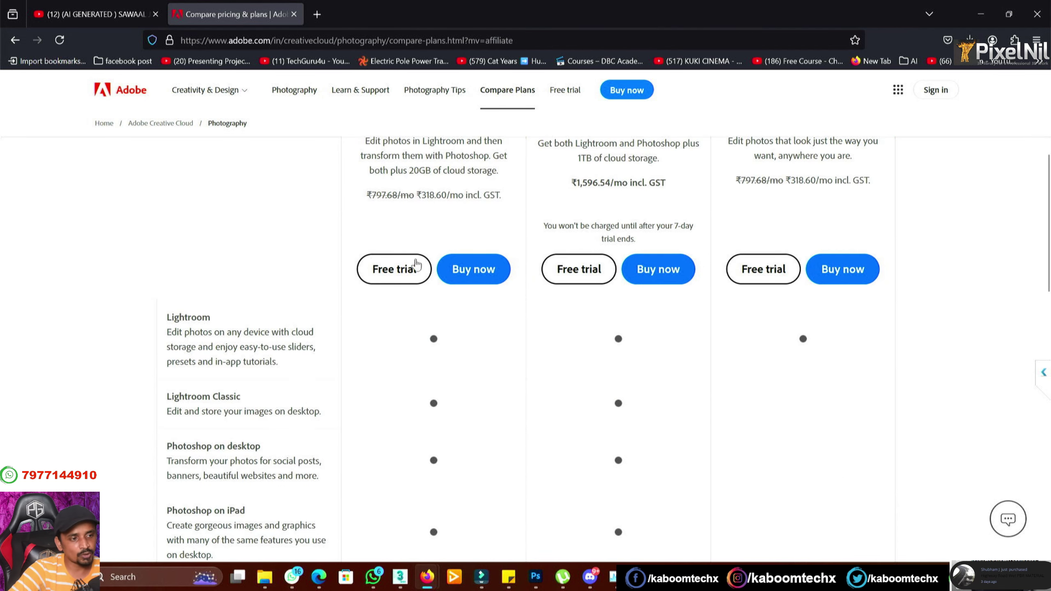
scroll(302, 323, down, 6)
scroll(246, 273, up, 5)
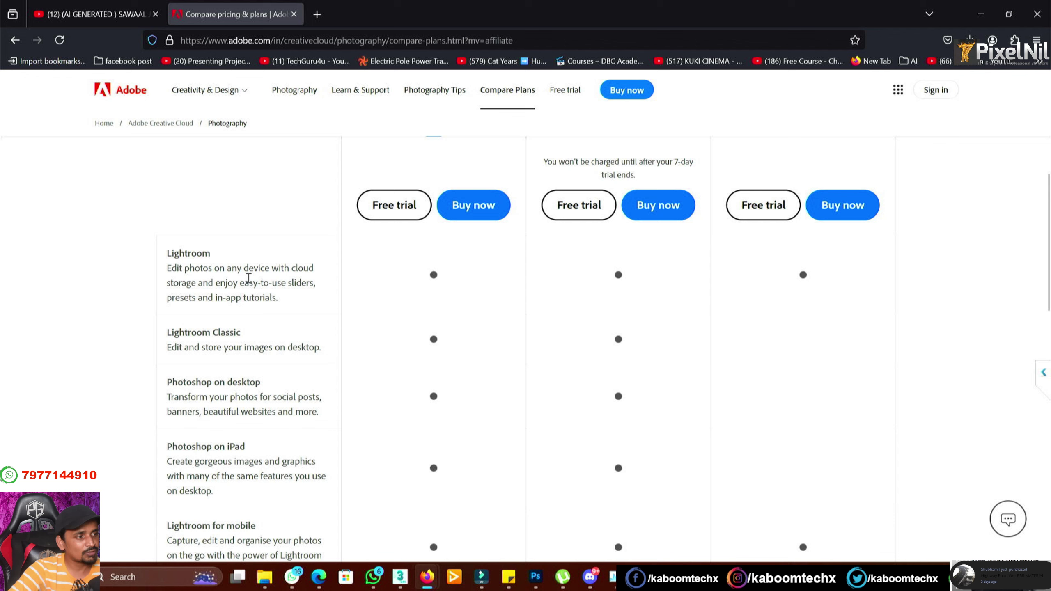
drag(173, 253, 202, 253)
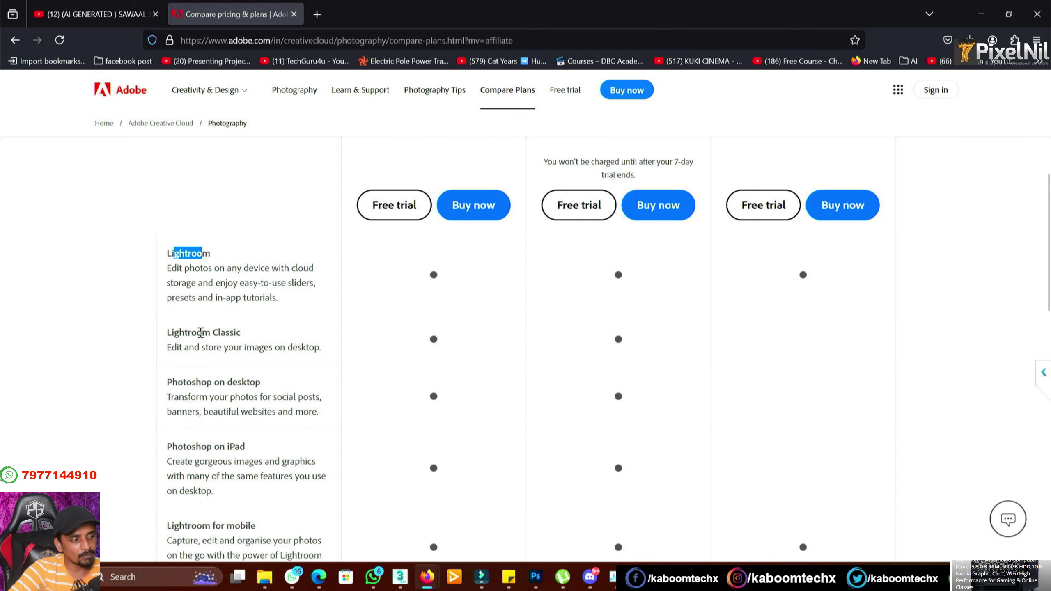
drag(200, 332, 237, 333)
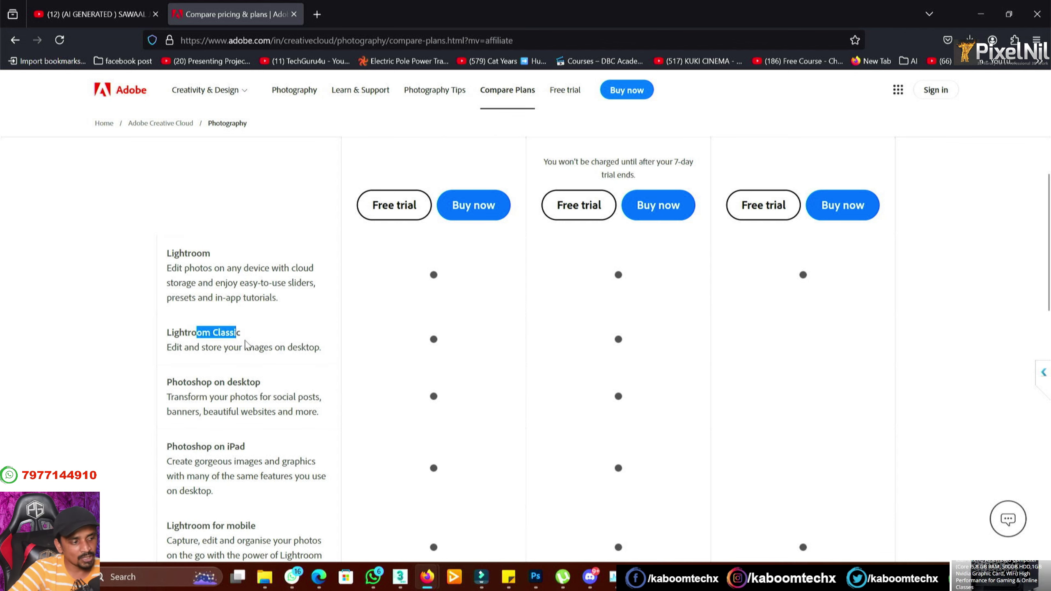
scroll(281, 398, down, 3)
drag(193, 254, 249, 253)
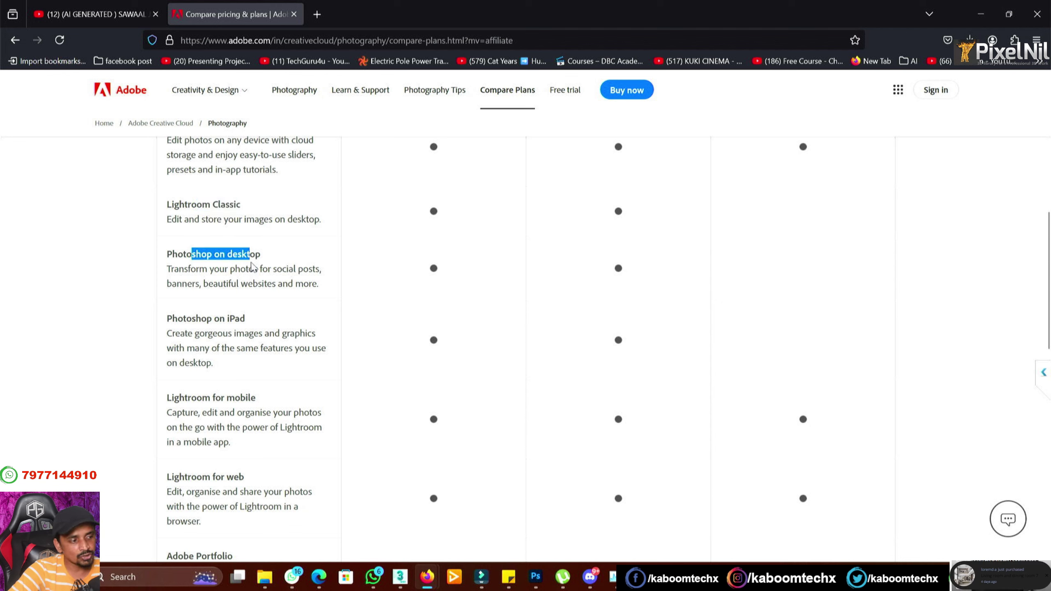
drag(193, 319, 231, 318)
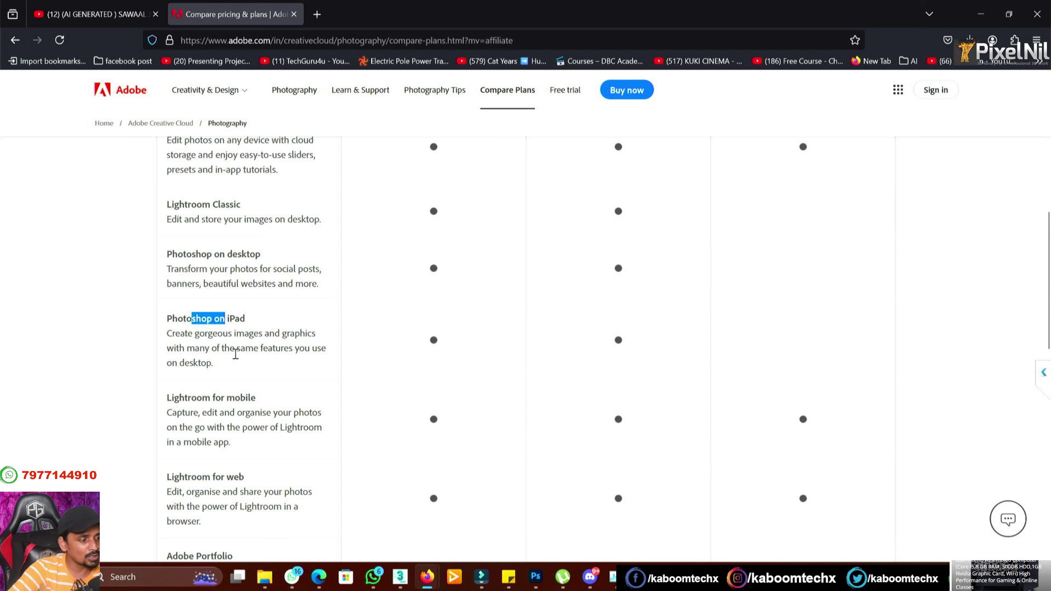
scroll(235, 354, down, 2)
drag(188, 336, 193, 336)
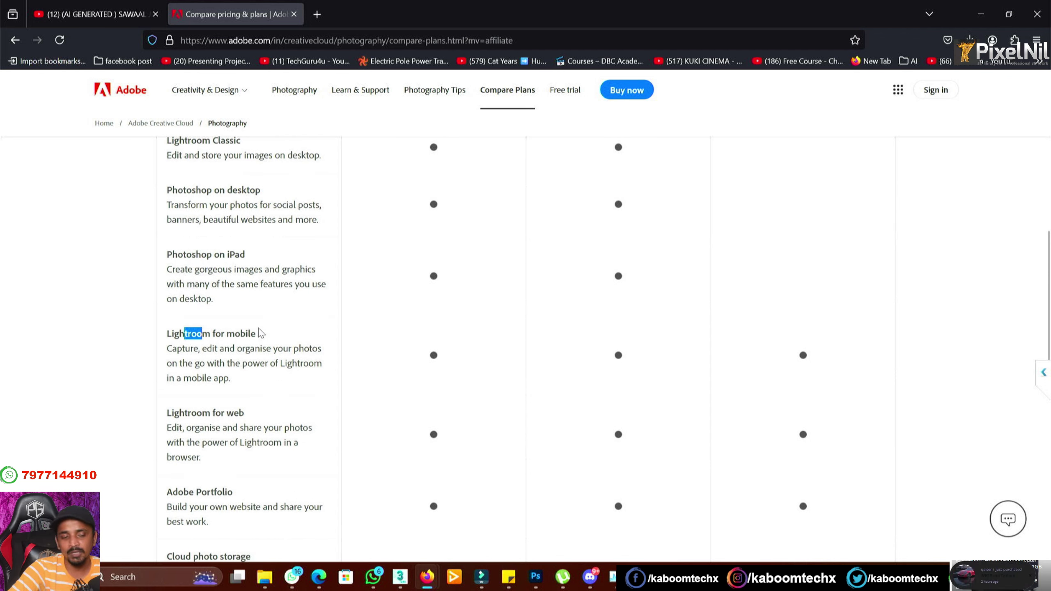
scroll(202, 371, down, 4)
drag(197, 284, 212, 285)
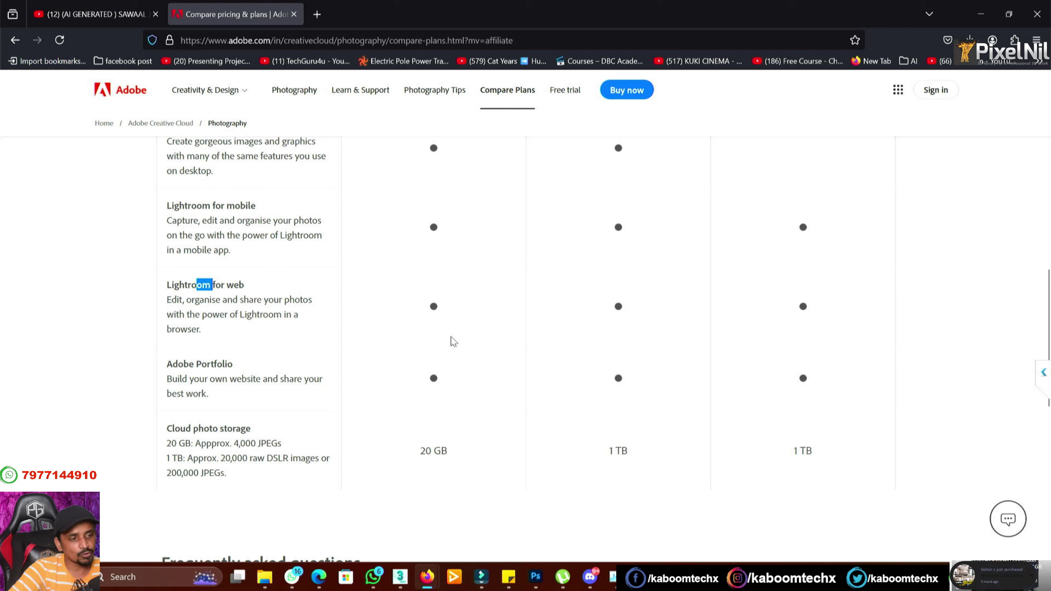
drag(415, 447, 449, 451)
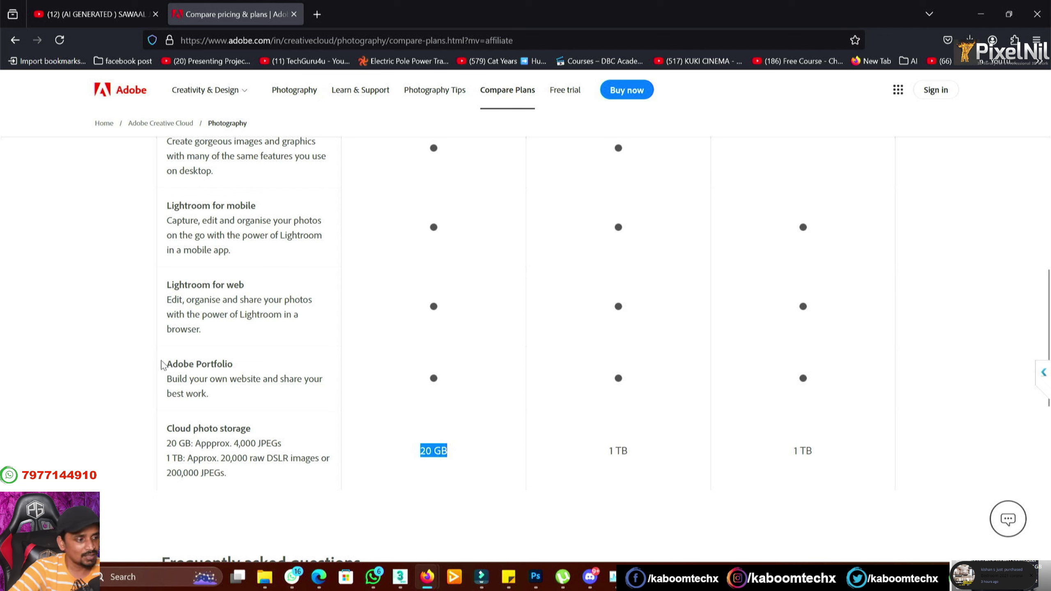
drag(171, 363, 207, 362)
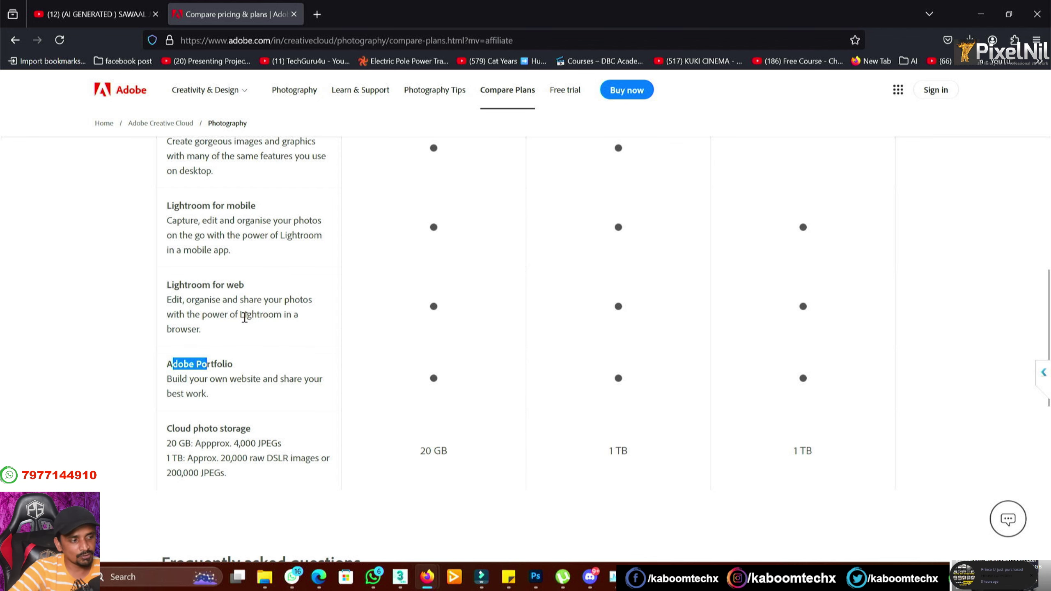
scroll(404, 284, up, 5)
scroll(431, 305, up, 5)
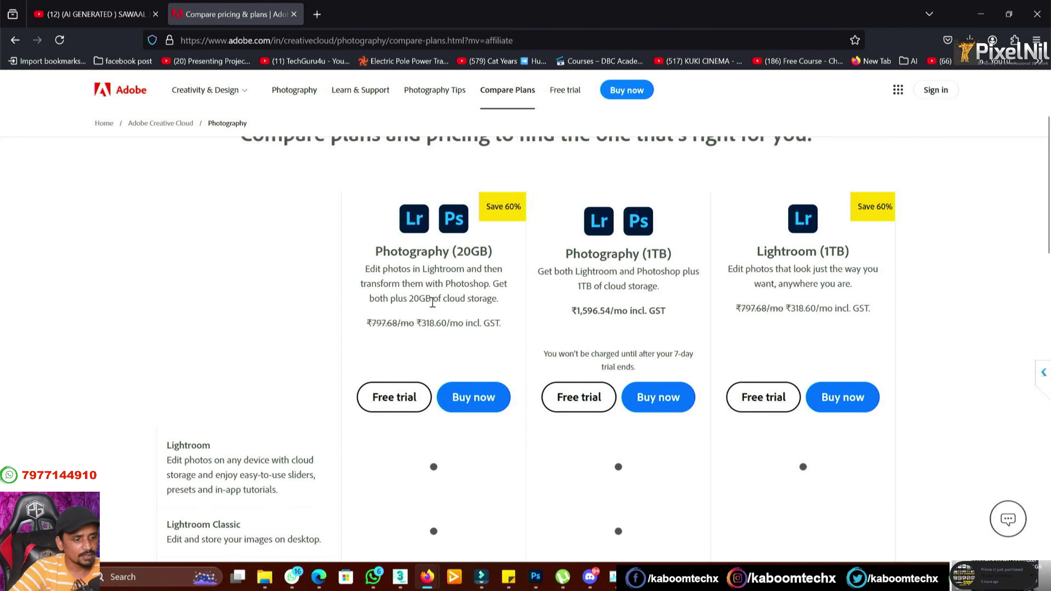
scroll(457, 334, down, 5)
scroll(457, 334, down, 5)
scroll(455, 416, down, 5)
scroll(460, 451, up, 5)
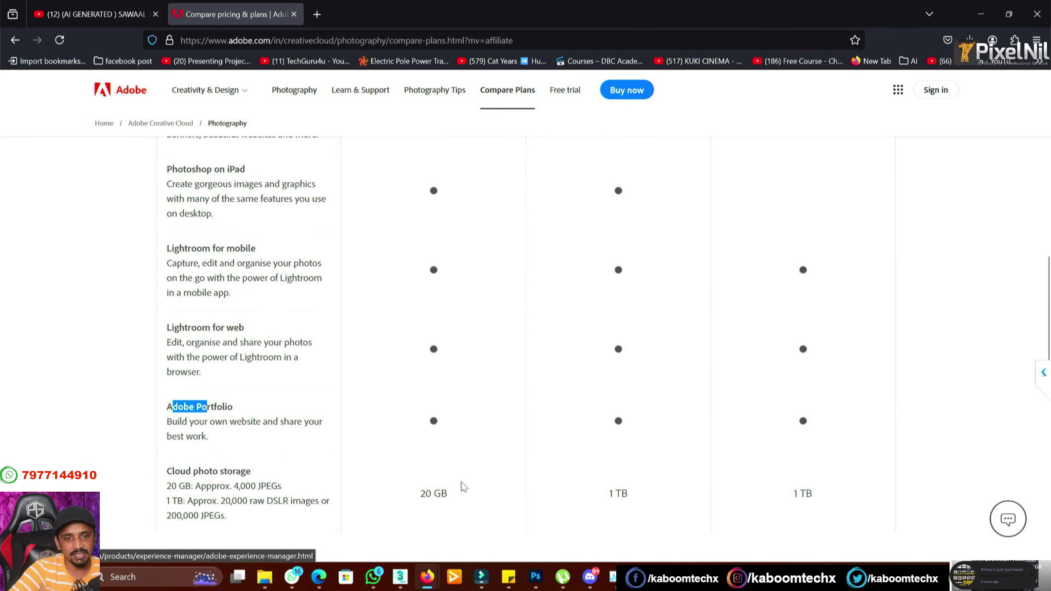
scroll(462, 484, up, 5)
scroll(460, 470, up, 2)
scroll(449, 425, up, 5)
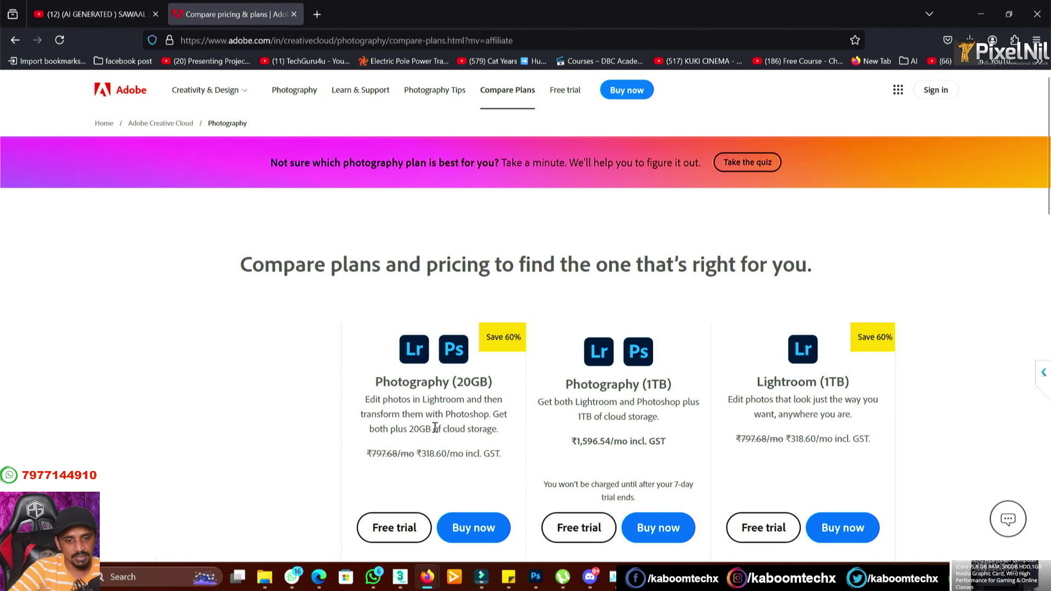
drag(413, 449, 435, 450)
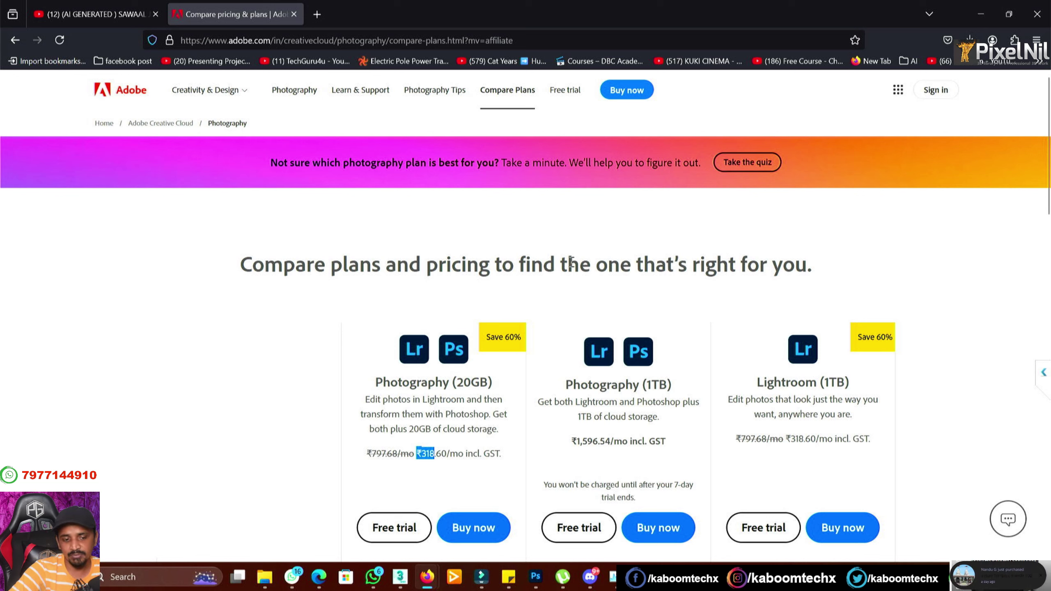
- Minimize the pricing page and bring up the live chat window from the taskbar
click(980, 11)
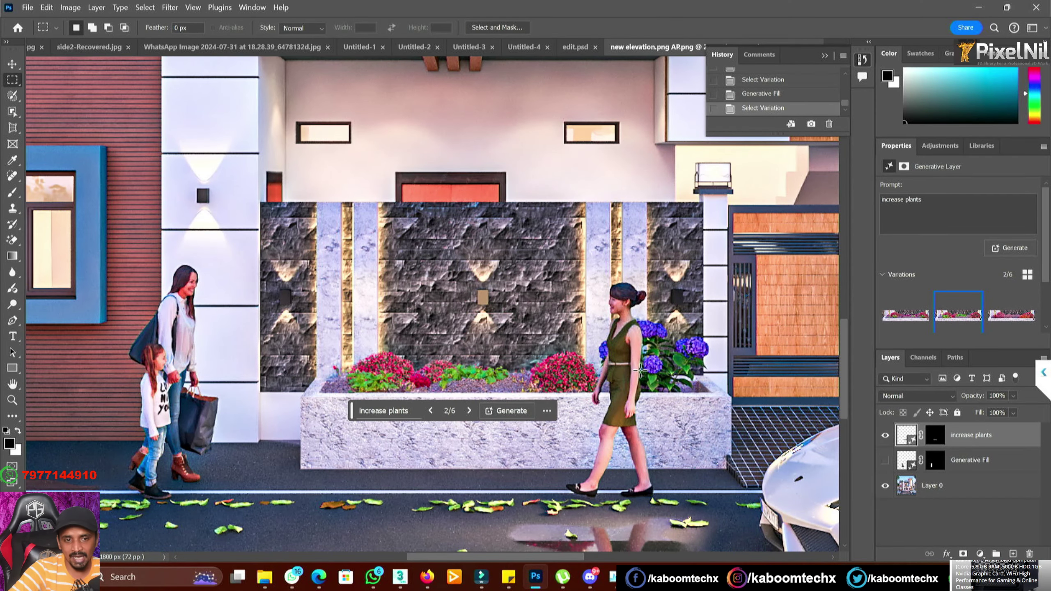
mouse_move(319, 576)
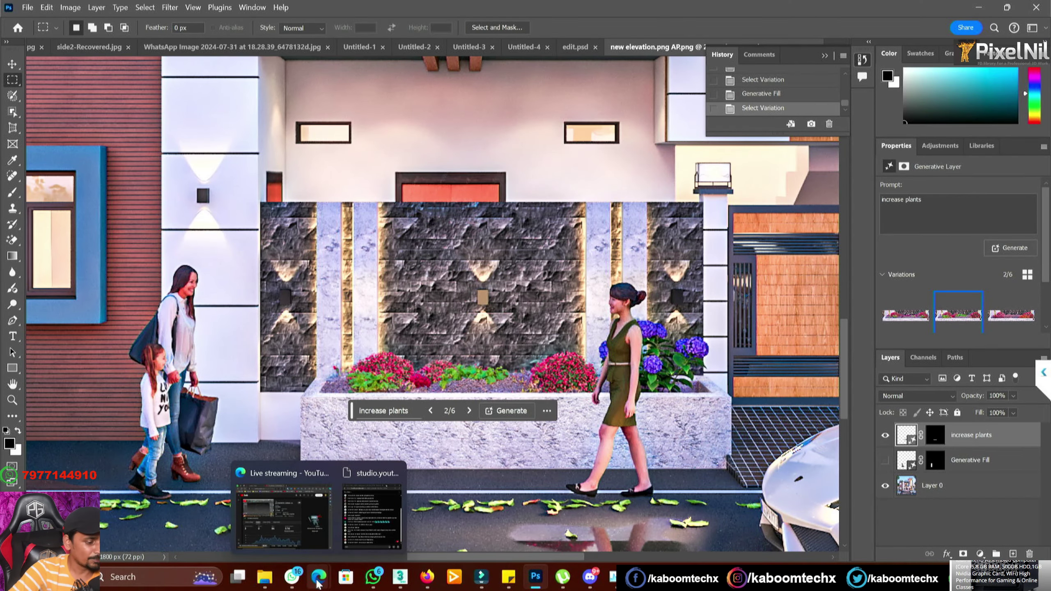
click(374, 525)
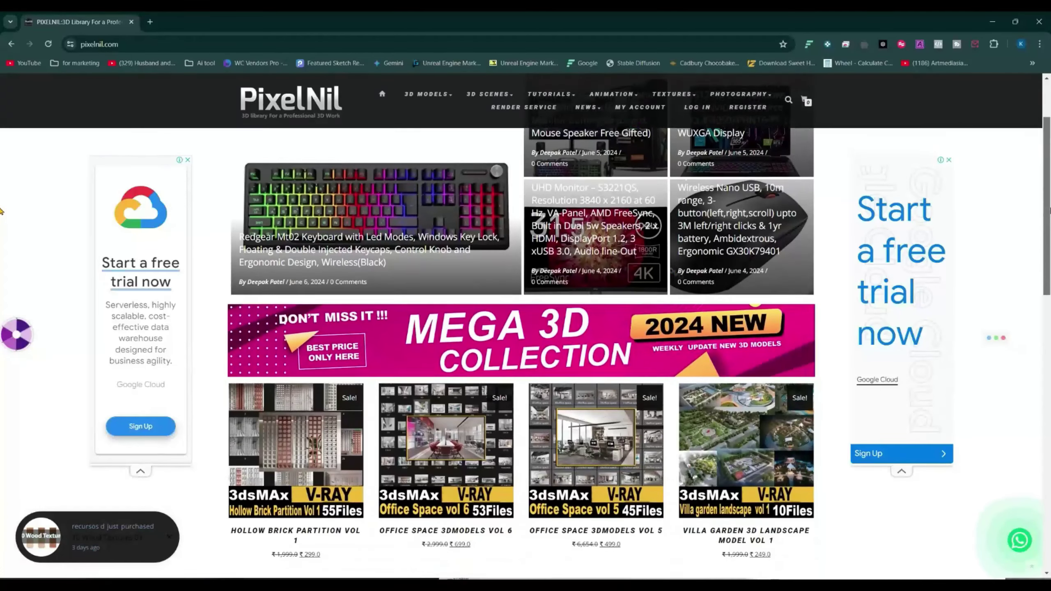
scroll(1, 250, down, 3)
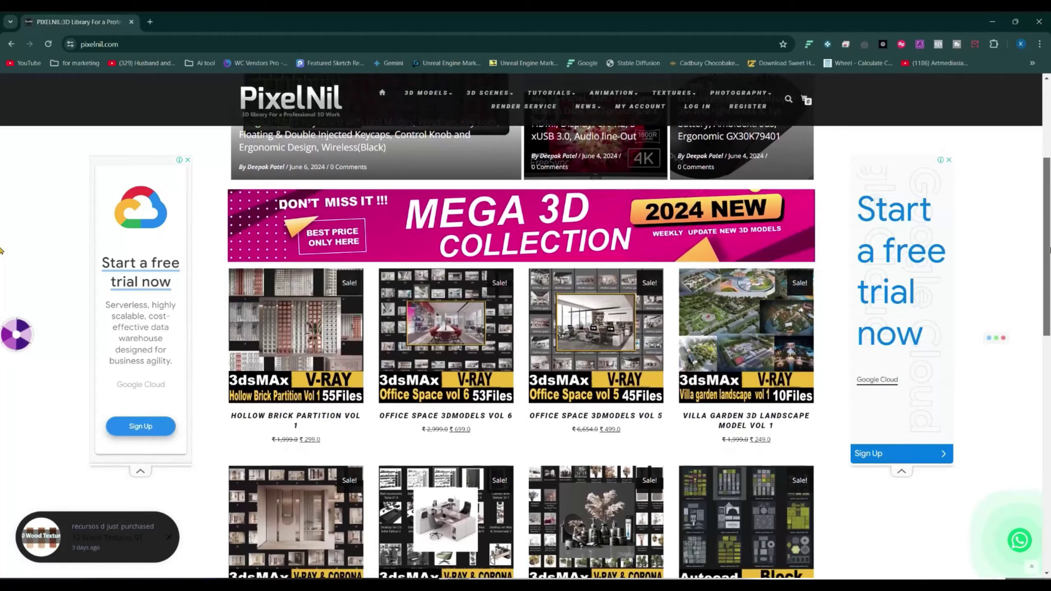
- Scroll down the PixelNil site through its product listings
scroll(810, 404, down, 5)
scroll(812, 404, down, 5)
scroll(856, 361, down, 5)
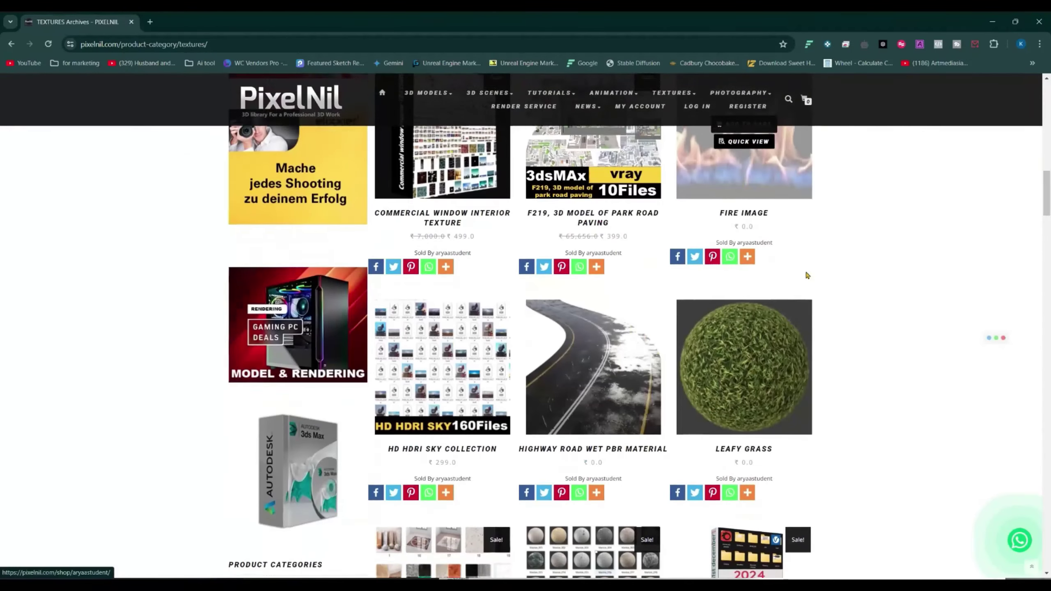
scroll(807, 275, down, 3)
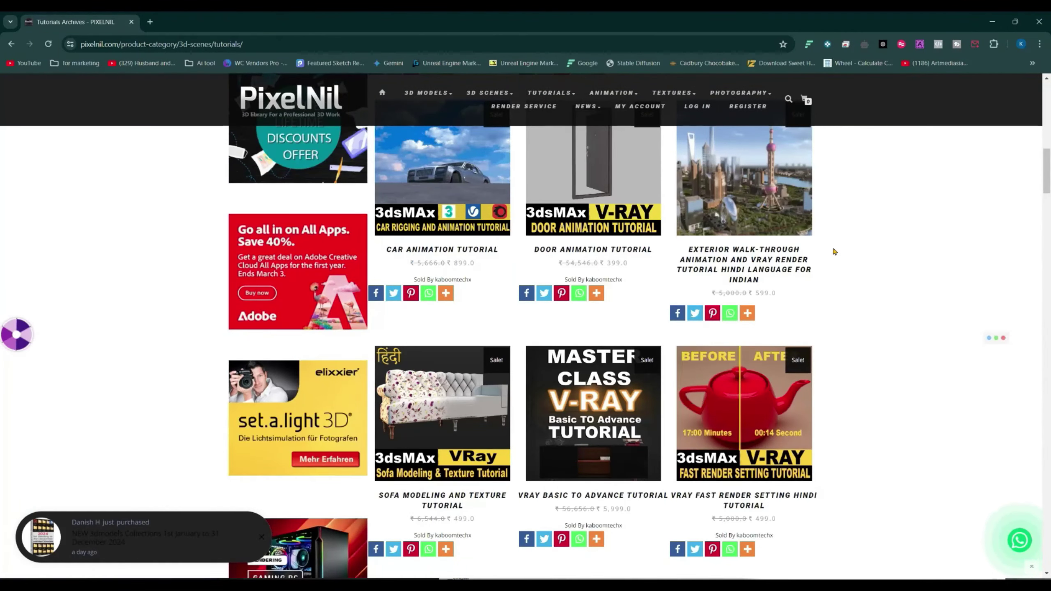